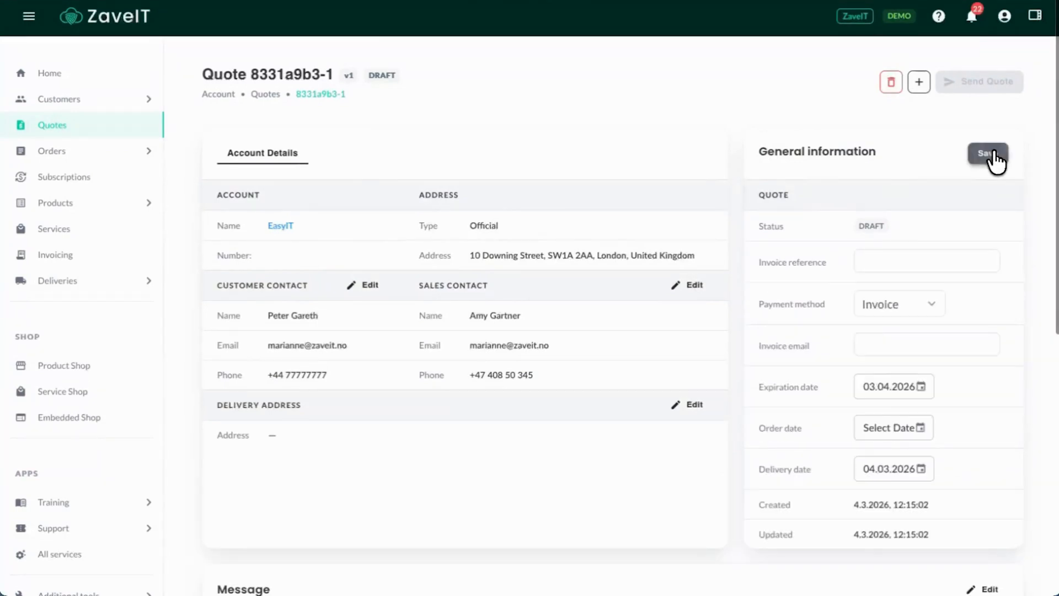
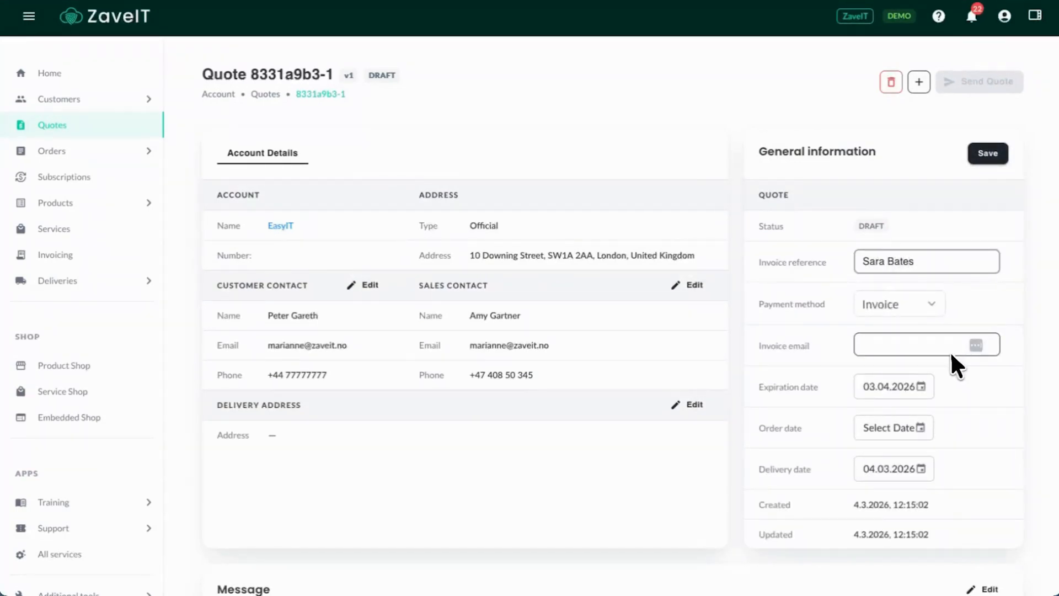
Enter the customer contact's full name as the invoice reference in the quote's general information and save it
scroll(949, 351, down, 1)
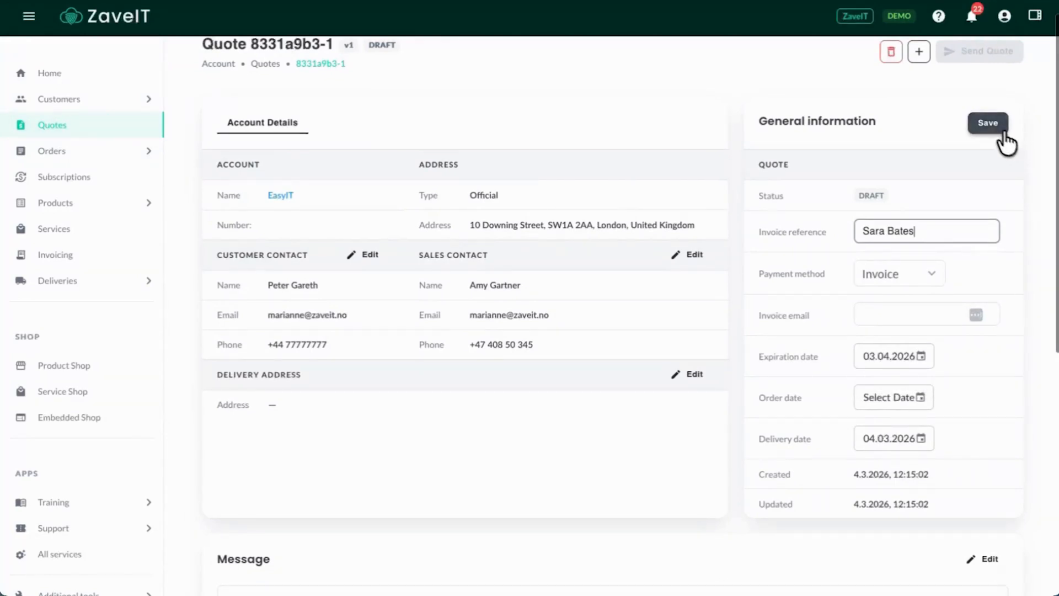
click(987, 124)
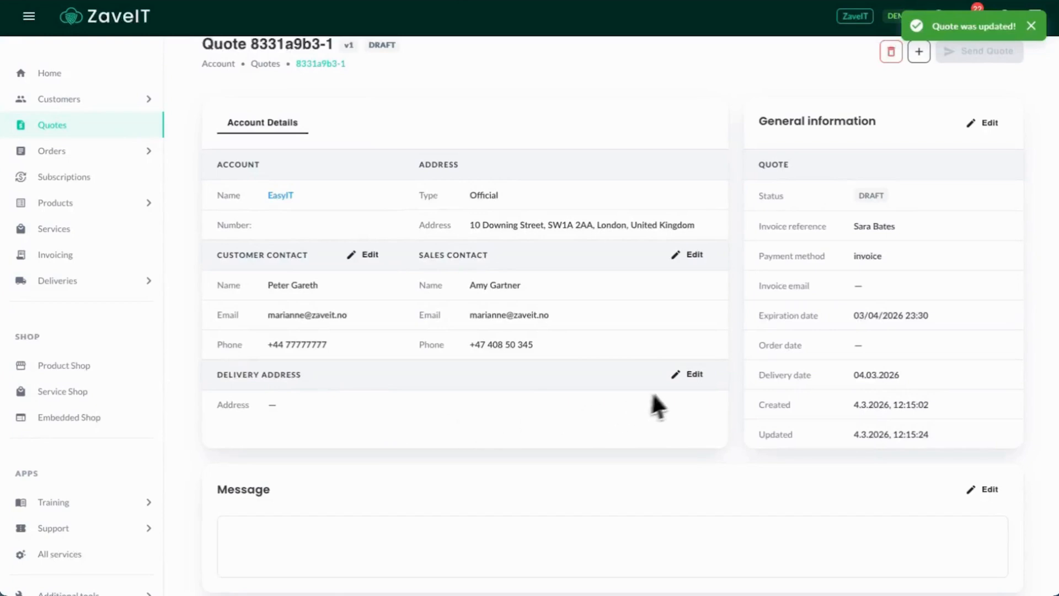
Name the quote "New quote", paste in the prepared message about the backup service and new laptop, and save it
scroll(690, 373, down, 3)
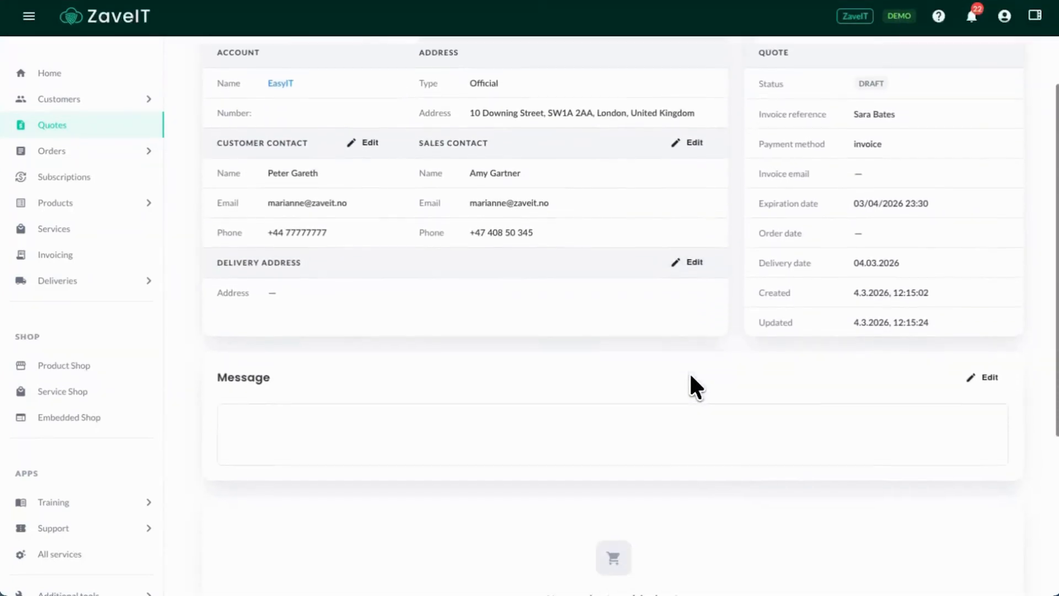
scroll(691, 375, down, 2)
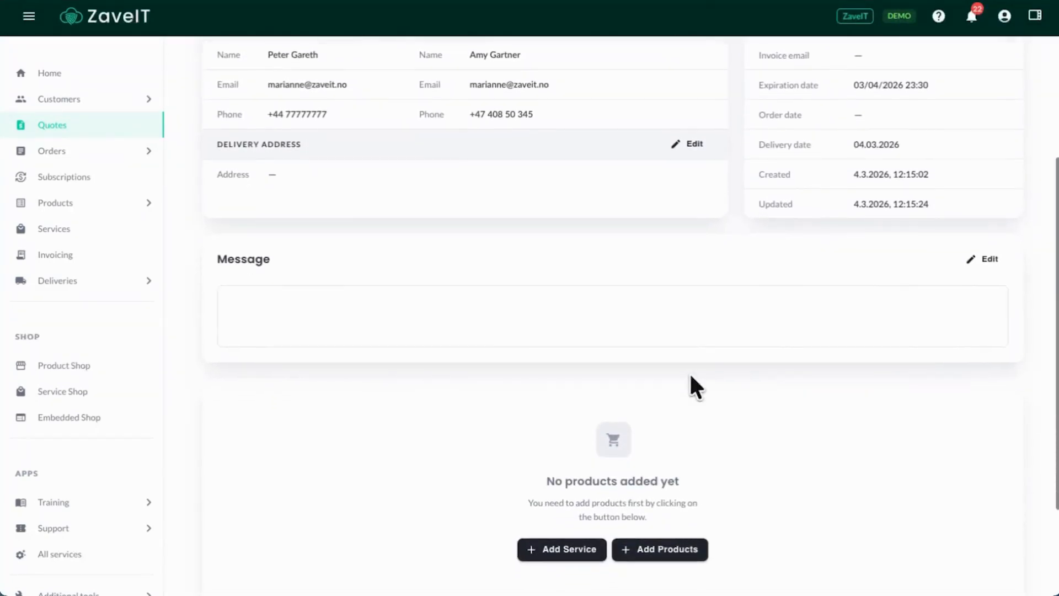
click(981, 267)
click(546, 315)
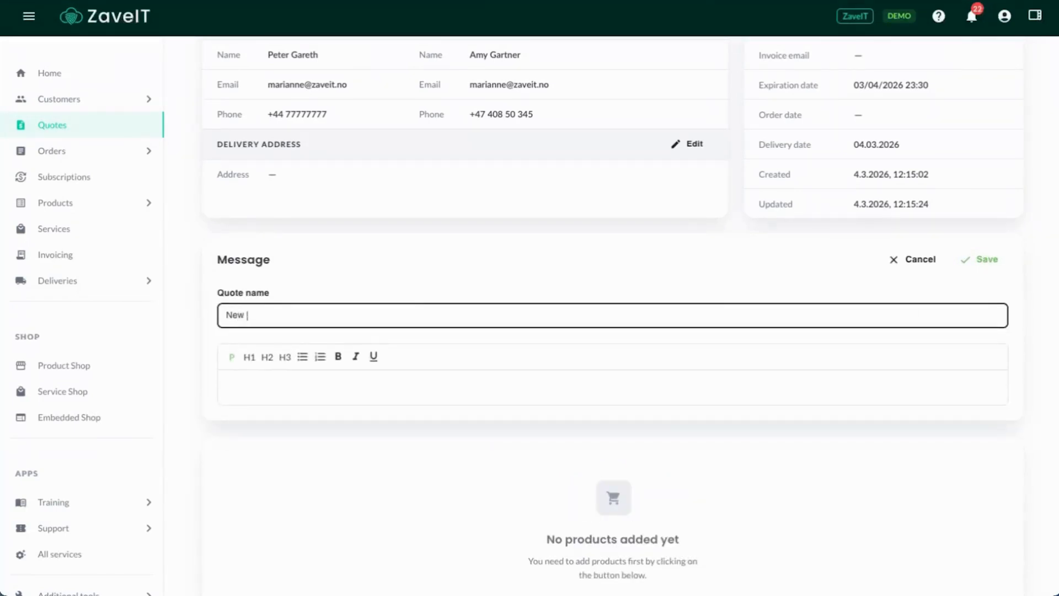
click(327, 382)
text(Hi Sara, Attached are the quotes for our backup service and a new laptop for your new employee. The partner discount has been applied. Let me know if everything looks good, or if you would like to make any adjustments before we proceed. I'm happy to assist. Looking forward to your feedback. Best regards,)
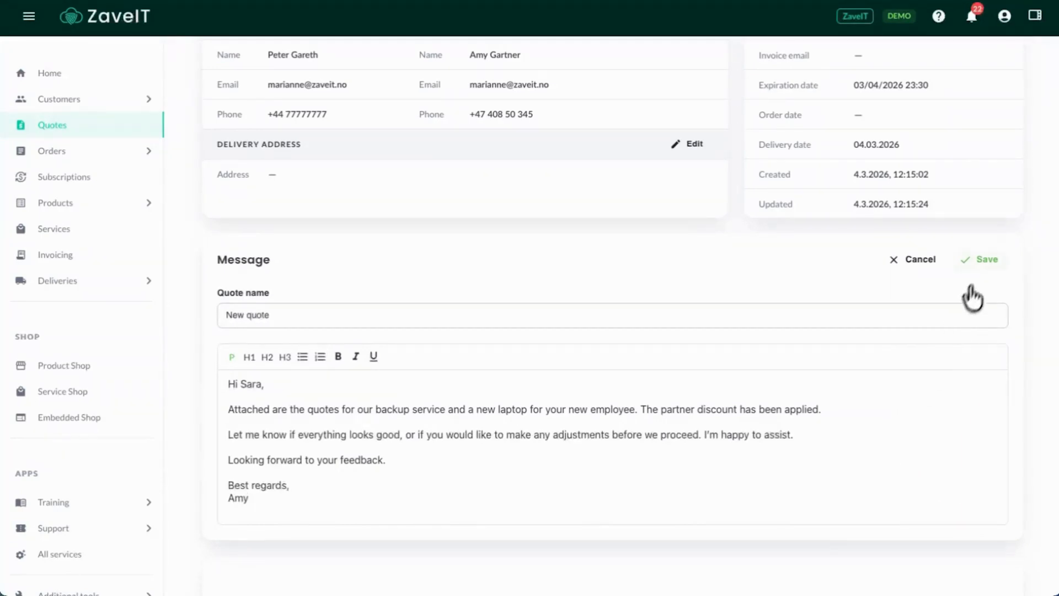
click(981, 262)
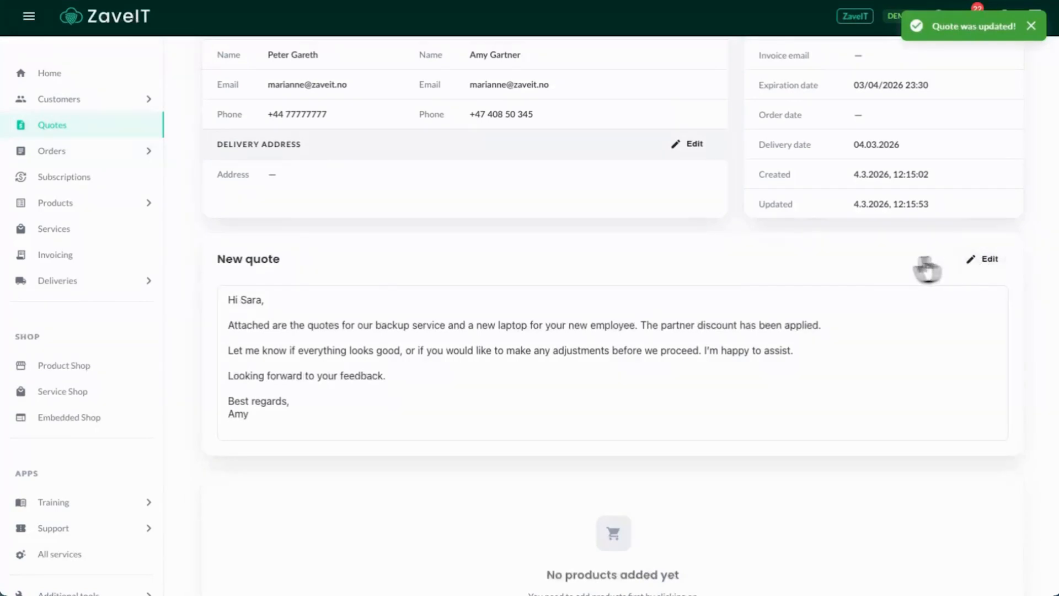
Add the M365 backup service to the quote with DEMO - M365 Backup - GBP for 5 users
scroll(673, 371, down, 4)
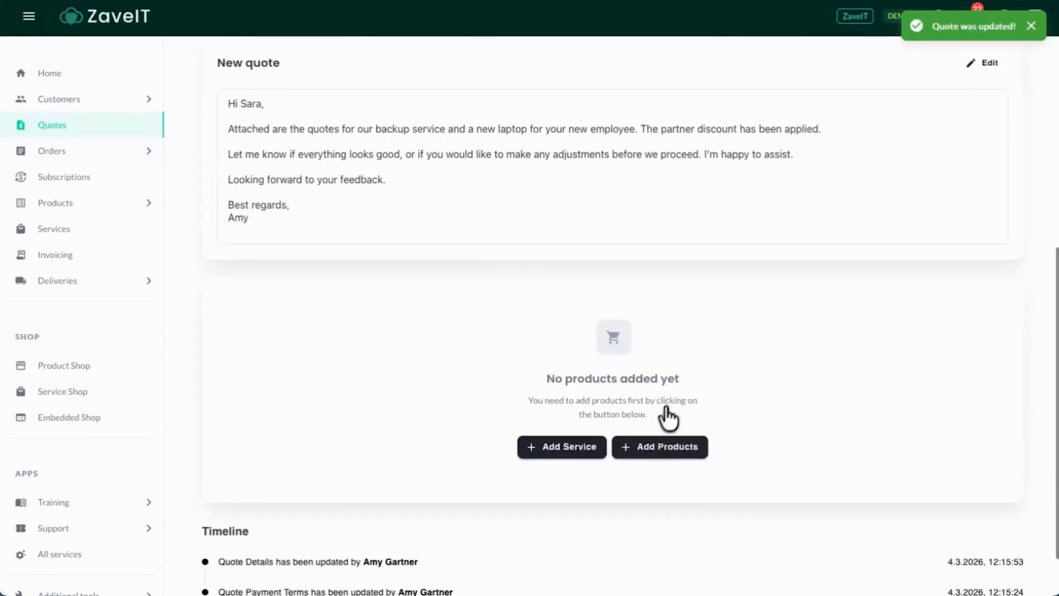
click(553, 447)
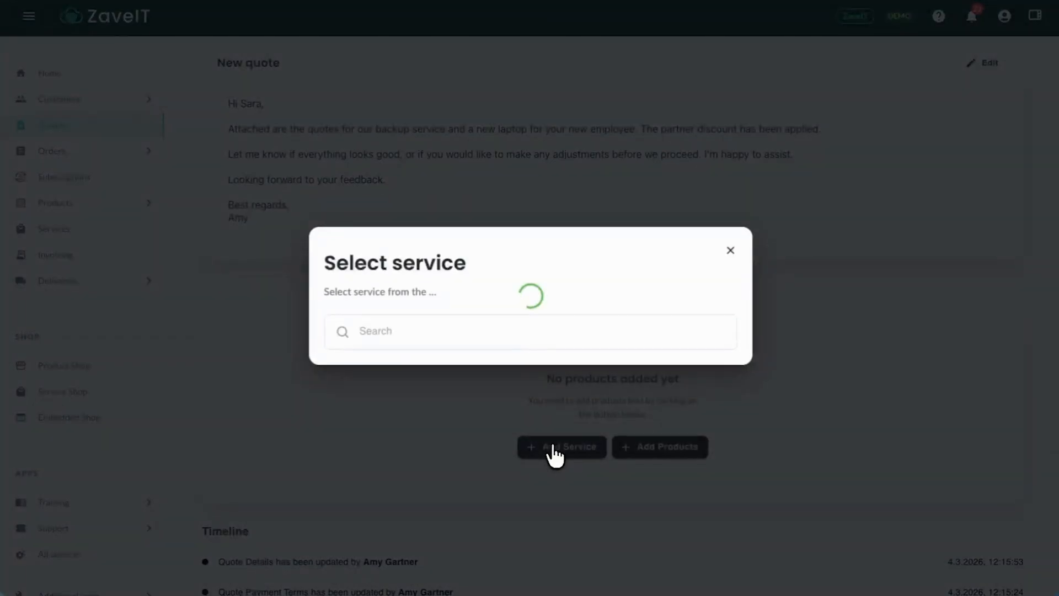
click(537, 296)
click(702, 465)
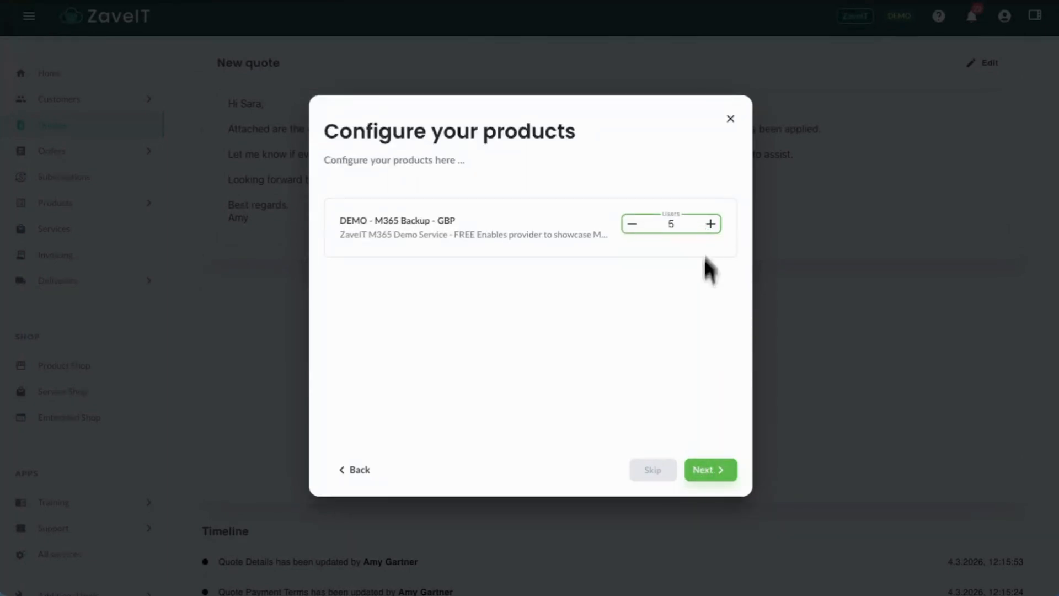
click(703, 474)
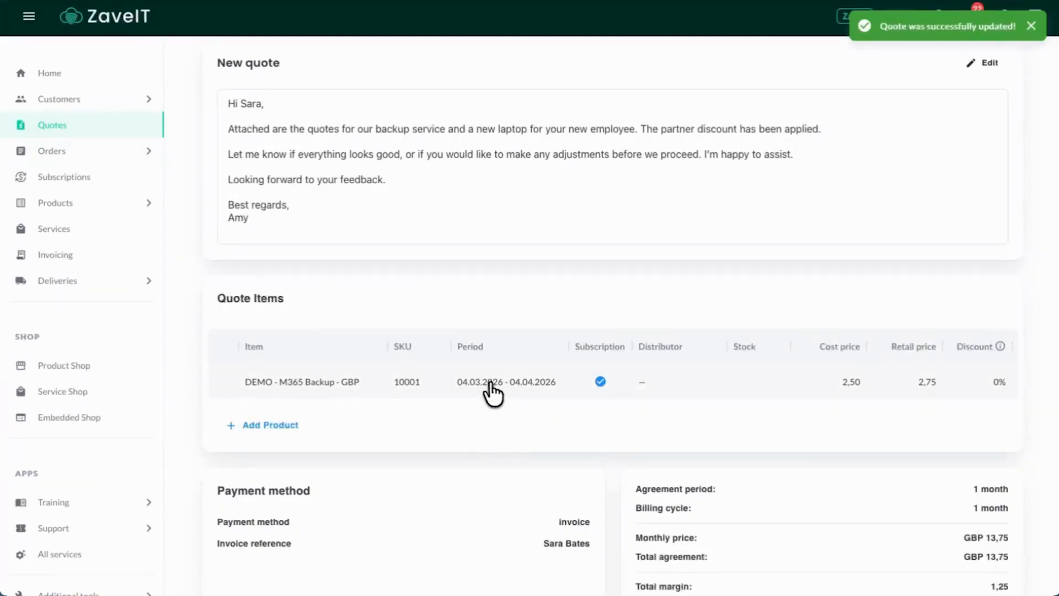
Search the products for "len" and add the Lenovo ThinkPad X1 Carbon to the quote items
scroll(489, 392, right, 5)
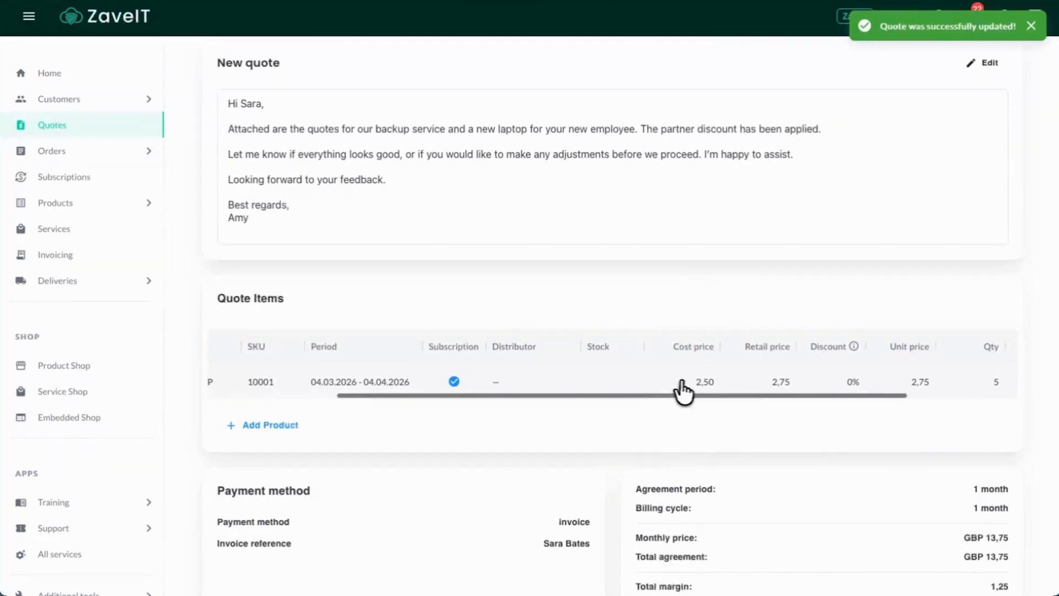
scroll(687, 391, right, 4)
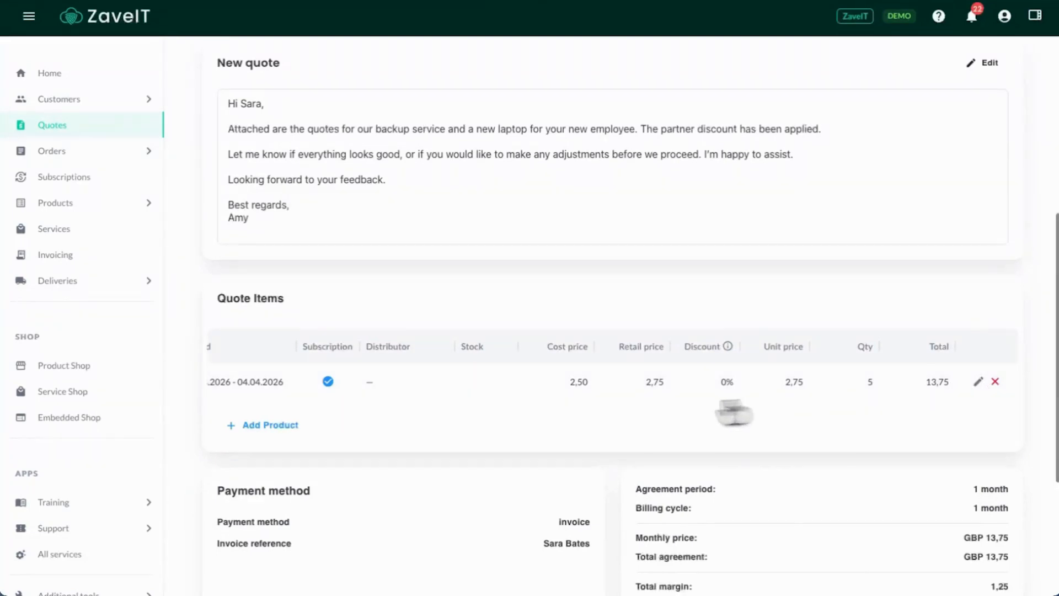
click(271, 427)
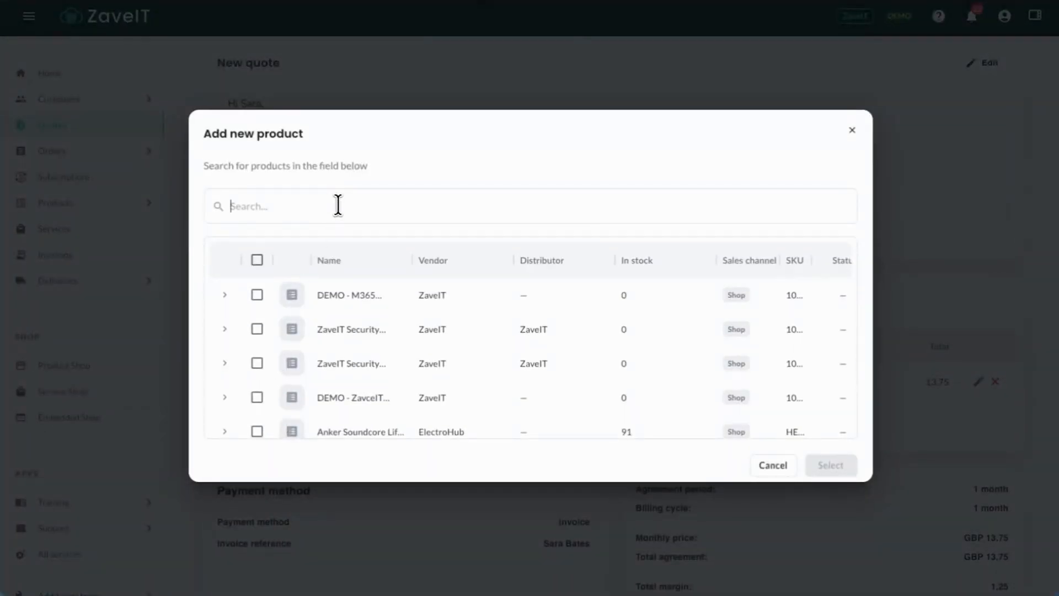
text(len)
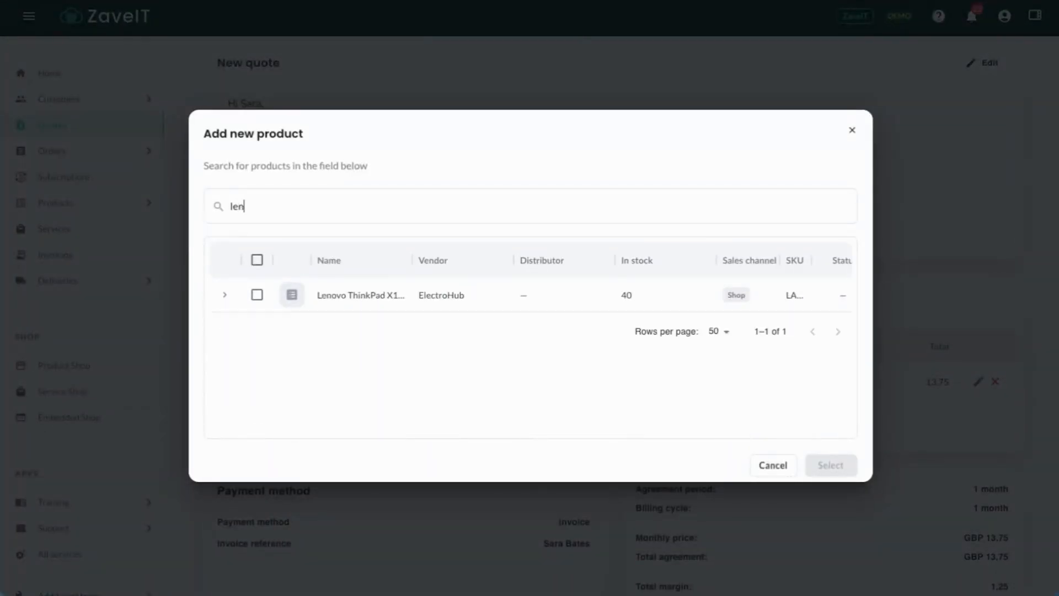
click(258, 295)
click(827, 466)
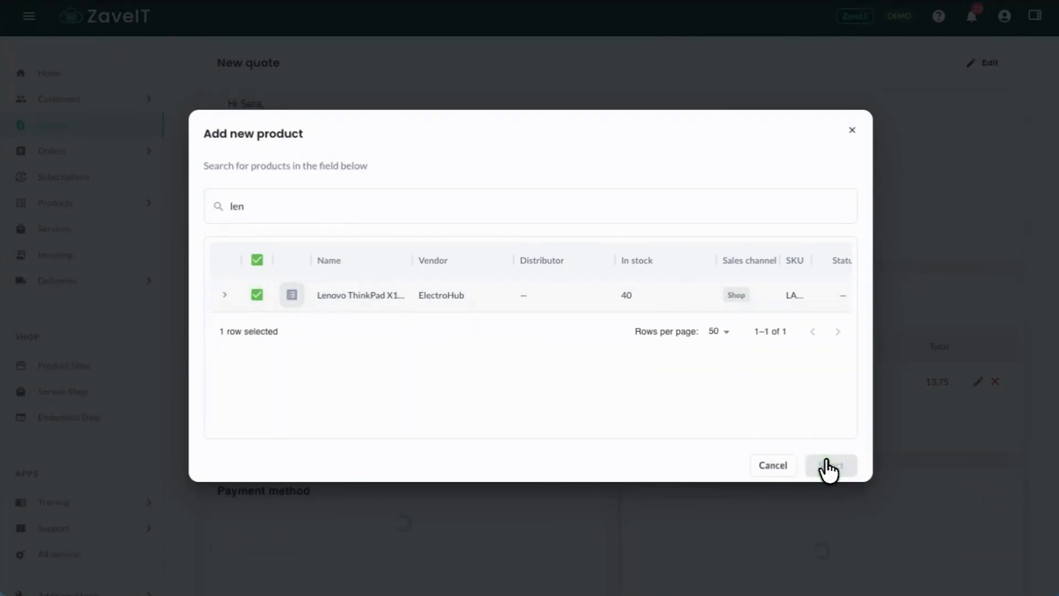
Check the quote's items and totals, then send the quote to the customer contact and close the send dialog
scroll(614, 426, left, 5)
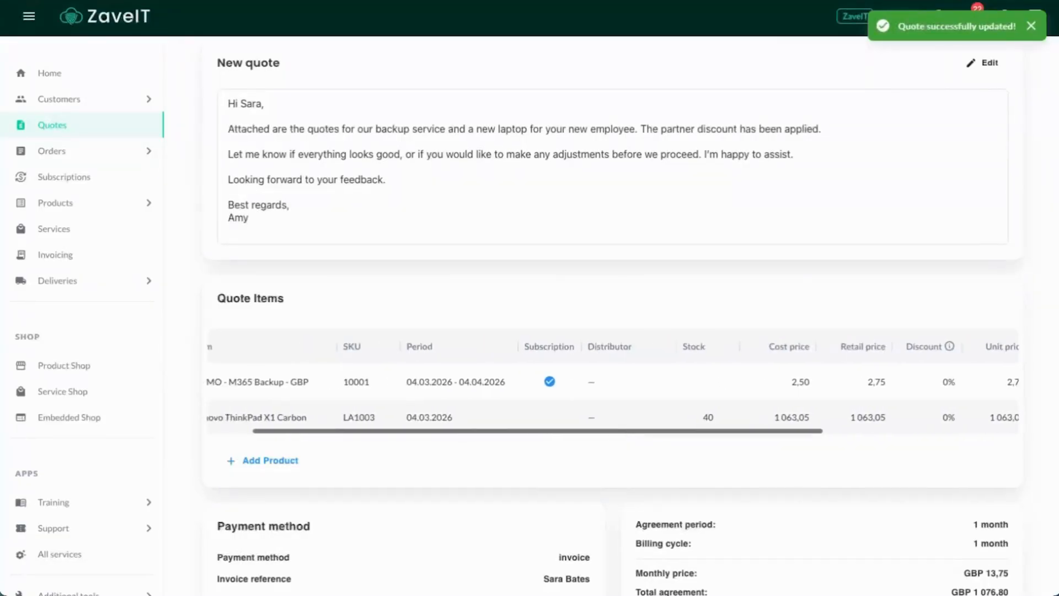
scroll(610, 428, left, 2)
scroll(407, 468, down, 3)
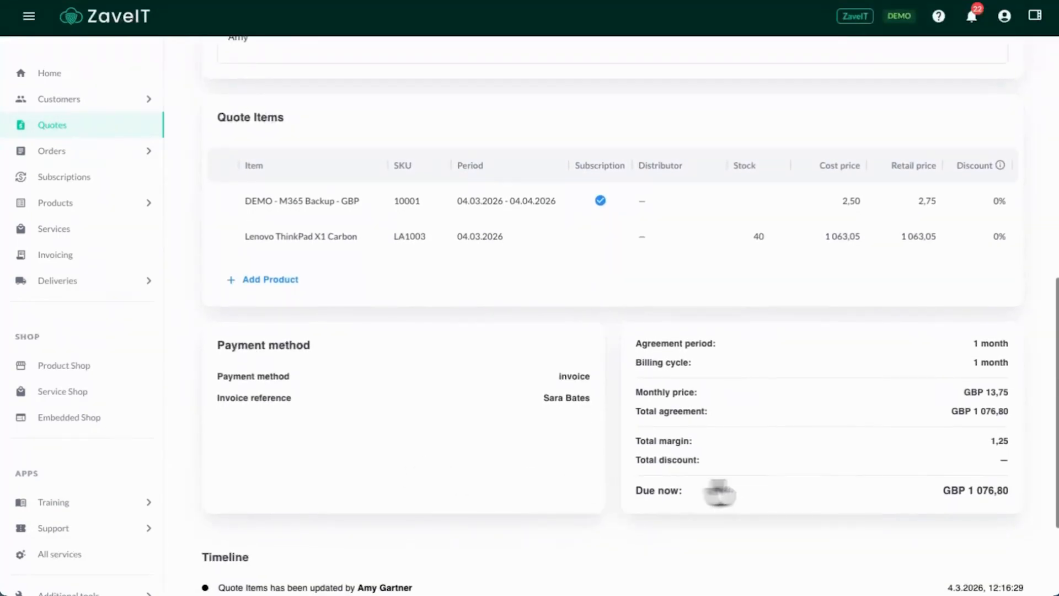
scroll(940, 466, up, 6)
scroll(628, 309, up, 4)
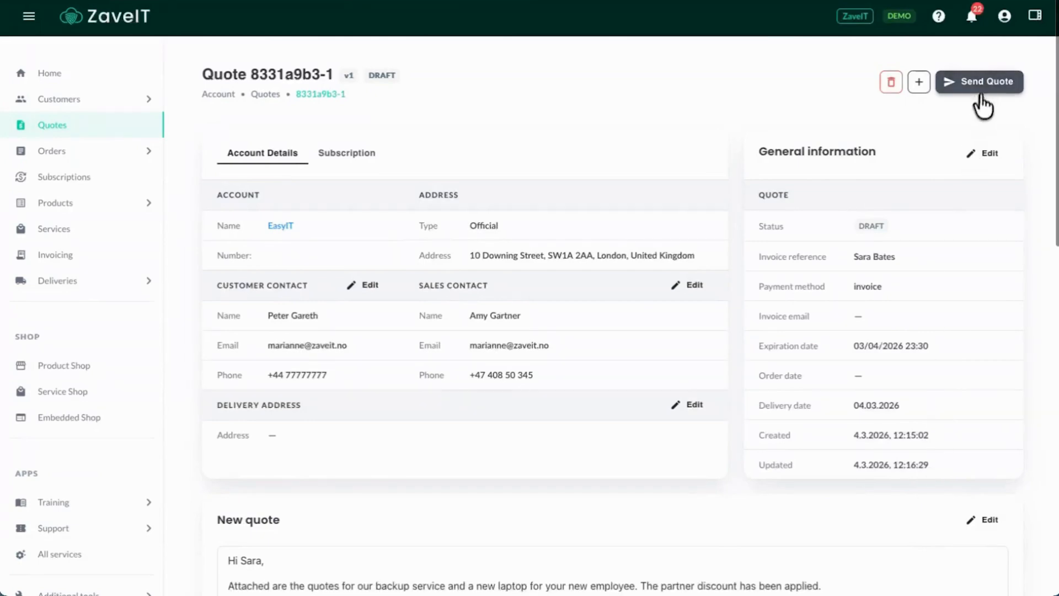
click(985, 82)
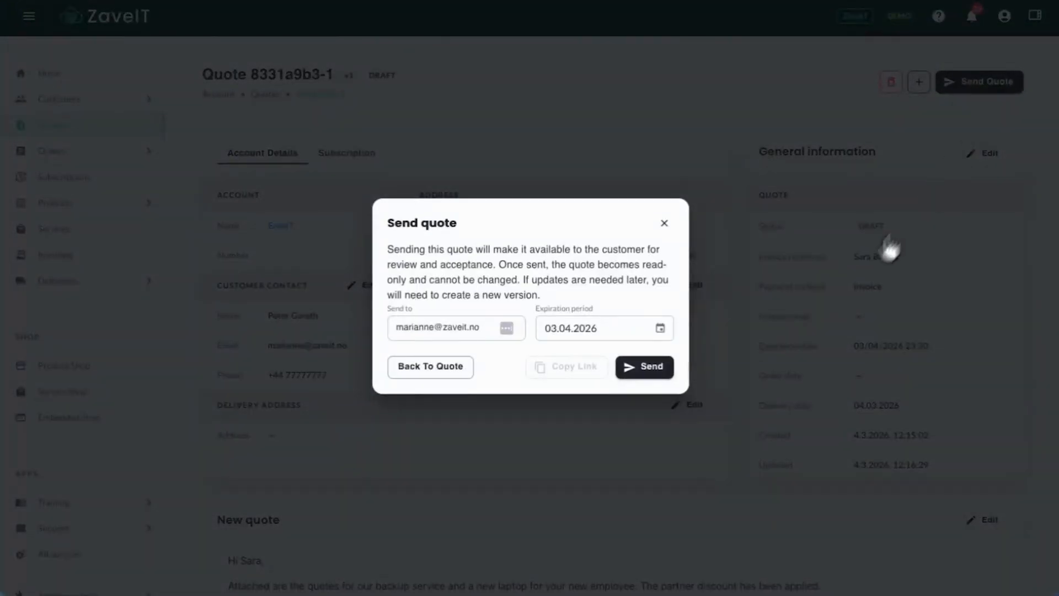
click(650, 366)
click(665, 232)
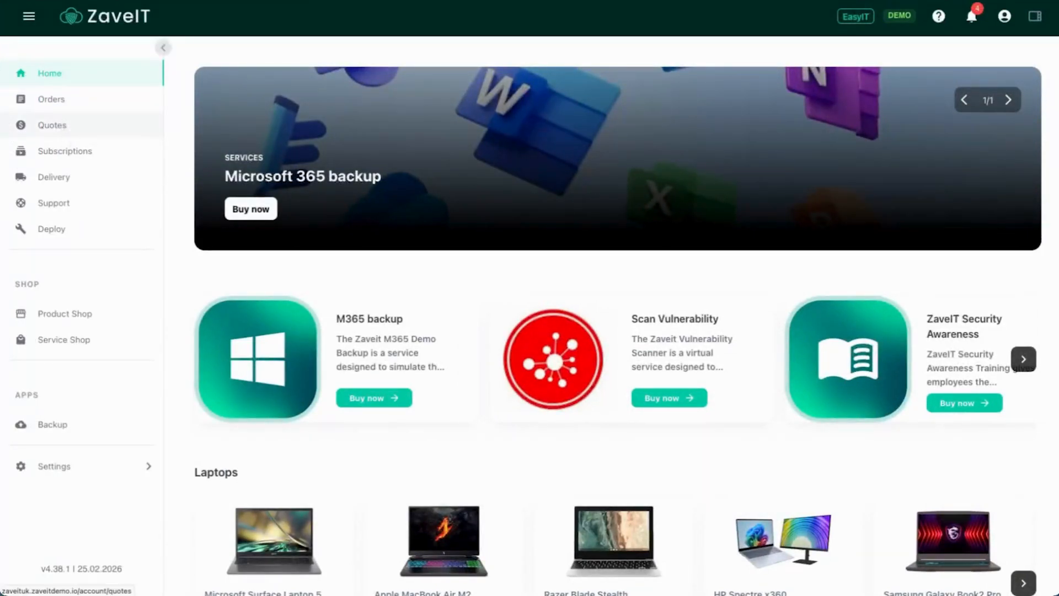
Open the newest quote in the EasyIT customer account and read through its message, product lines and totals
click(64, 131)
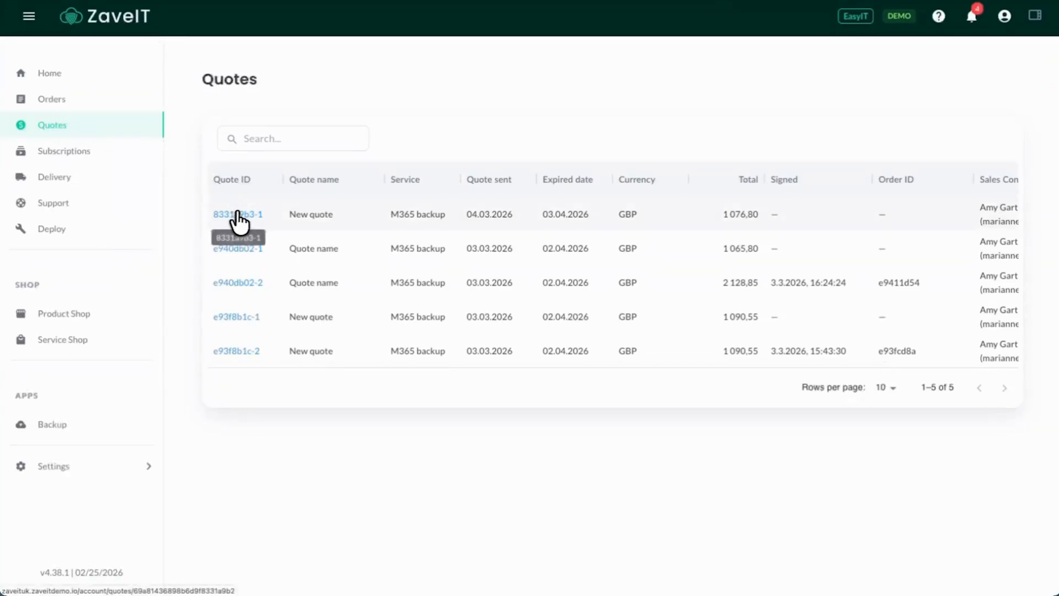
click(238, 214)
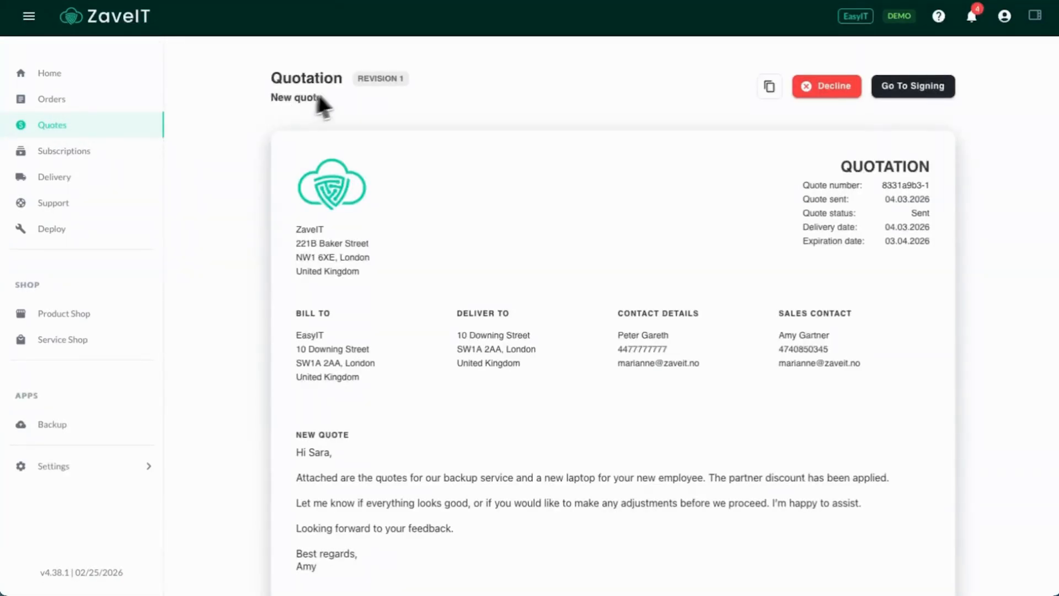
scroll(548, 248, down, 4)
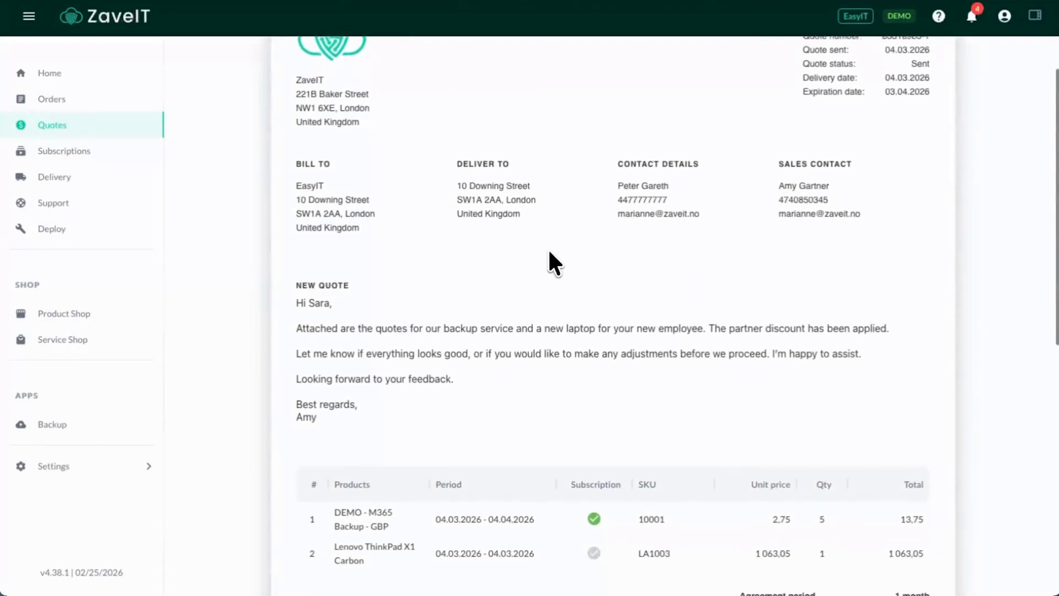
scroll(548, 247, down, 2)
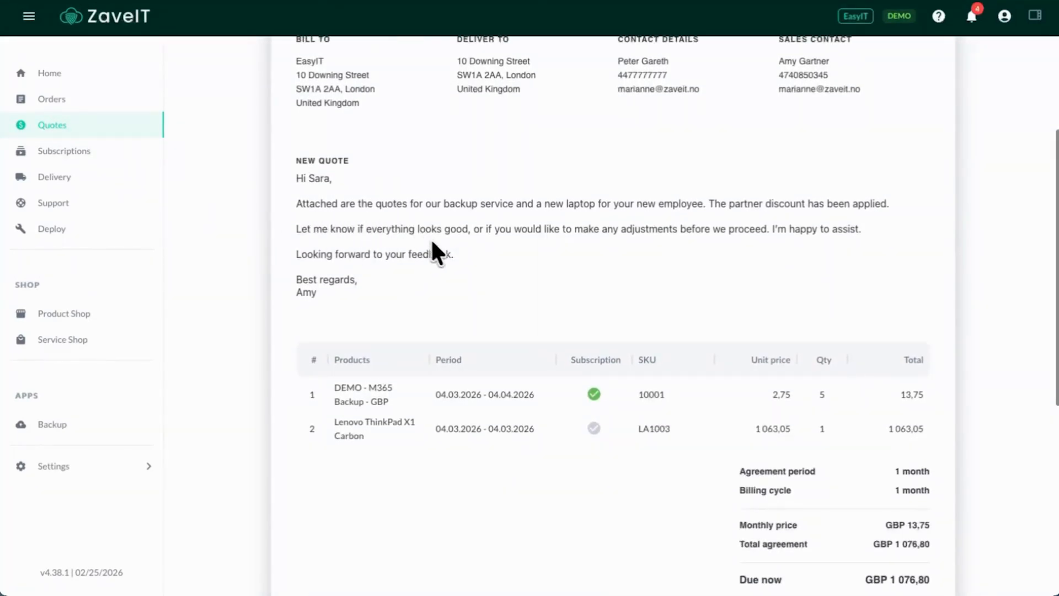
scroll(490, 267, down, 4)
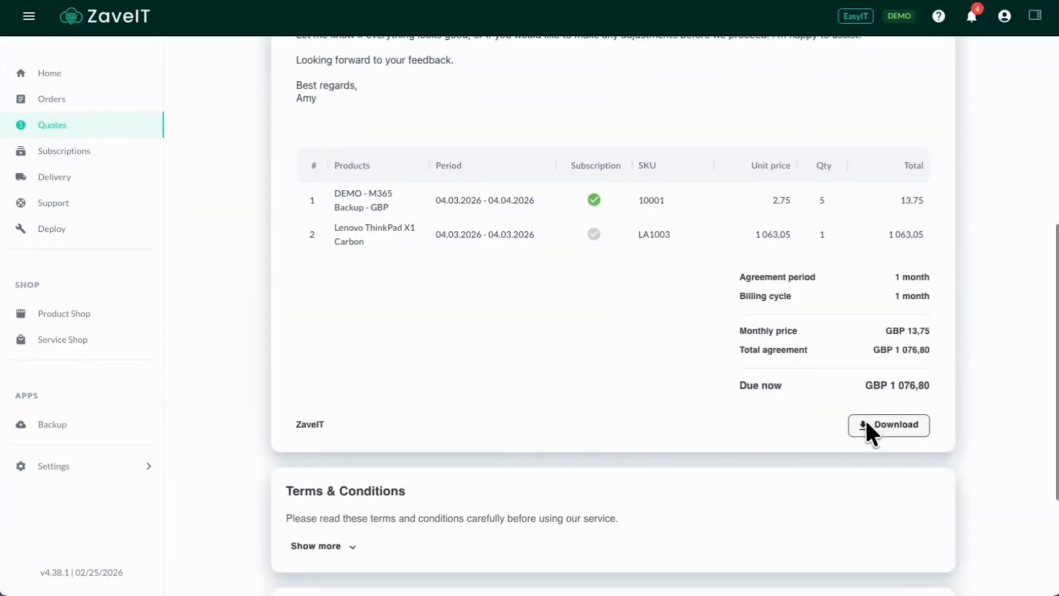
scroll(873, 430, down, 3)
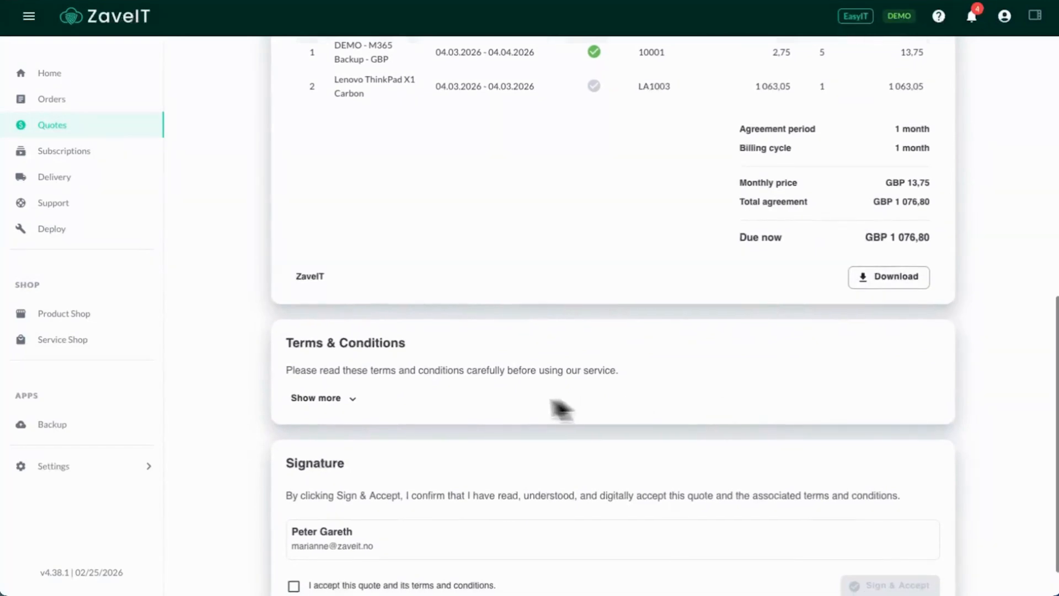
Expand the quotation's terms and conditions, look them over, and collapse them again
click(356, 406)
scroll(353, 406, down, 4)
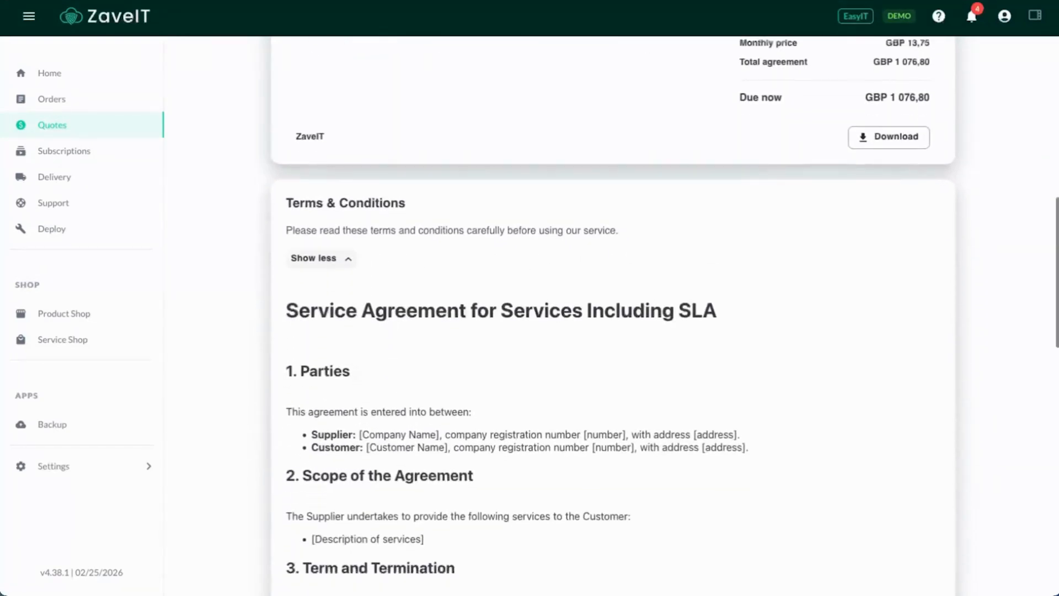
click(347, 206)
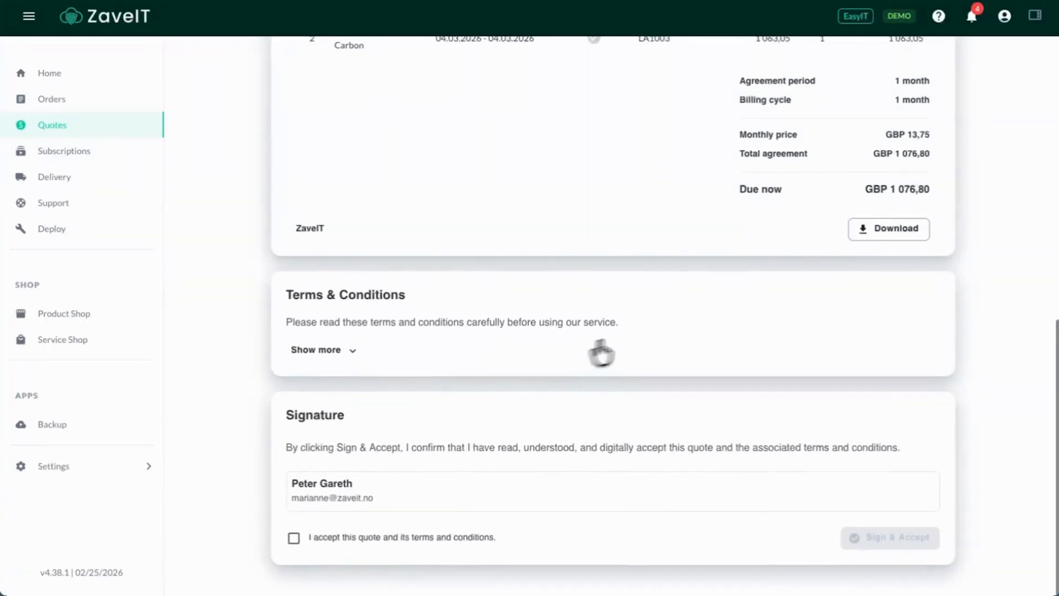
scroll(657, 378, up, 15)
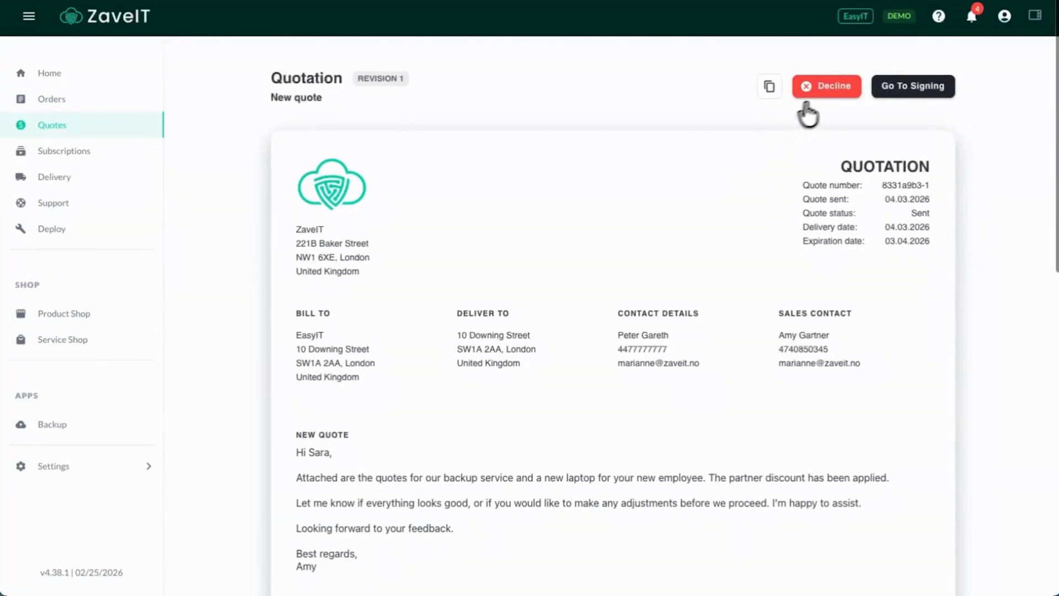
Decline the quotation with the reason "Could you add a Dell Screen?"
click(829, 88)
click(489, 301)
text(Could you add a Dell Screen?)
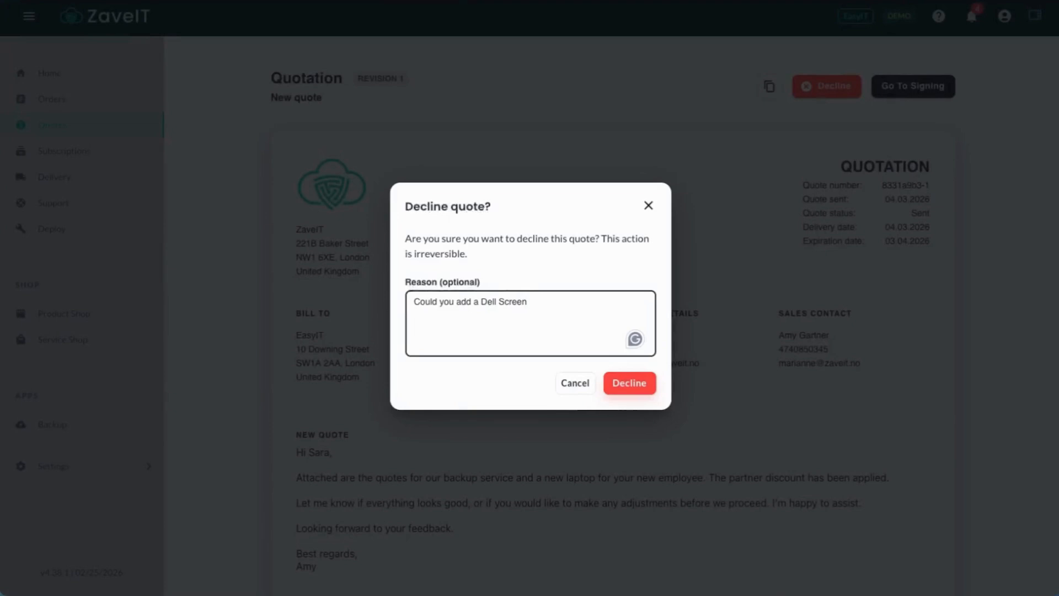
click(634, 383)
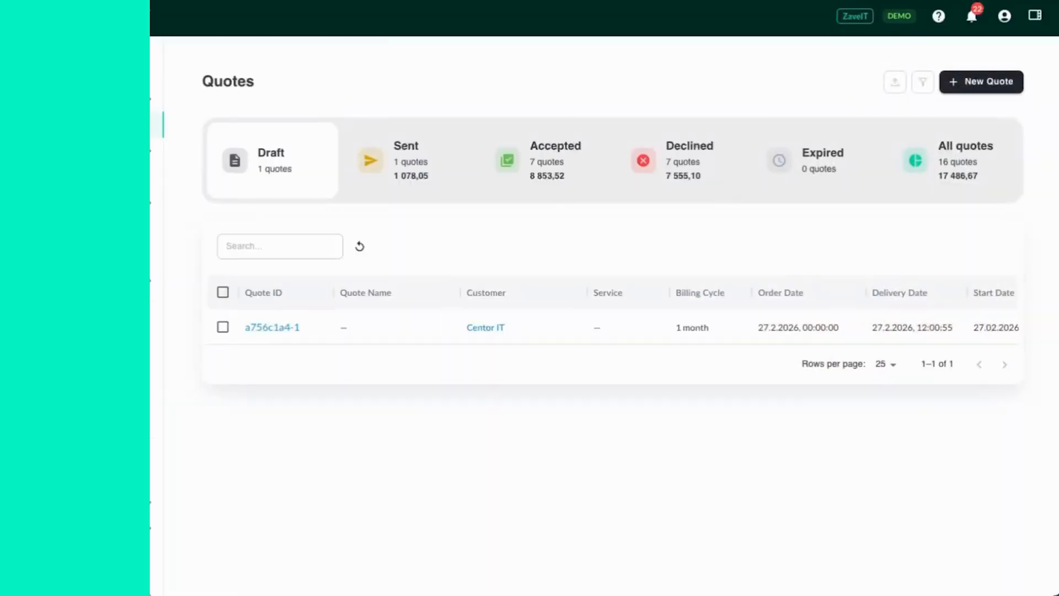
In the ZaveIT provider account, list the declined quotes and open the one just declined by EasyIT
click(684, 155)
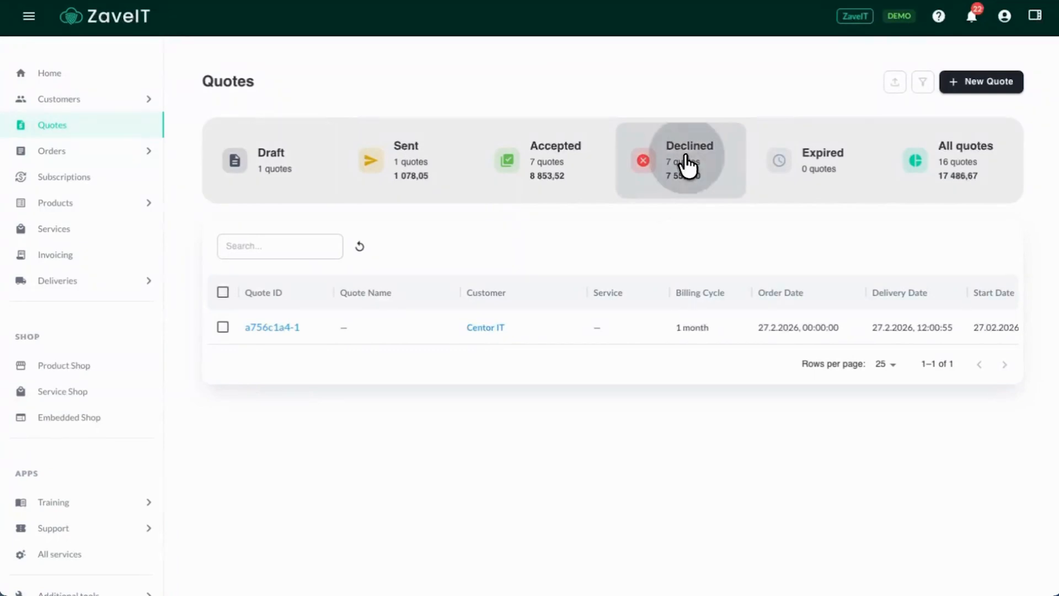
click(270, 327)
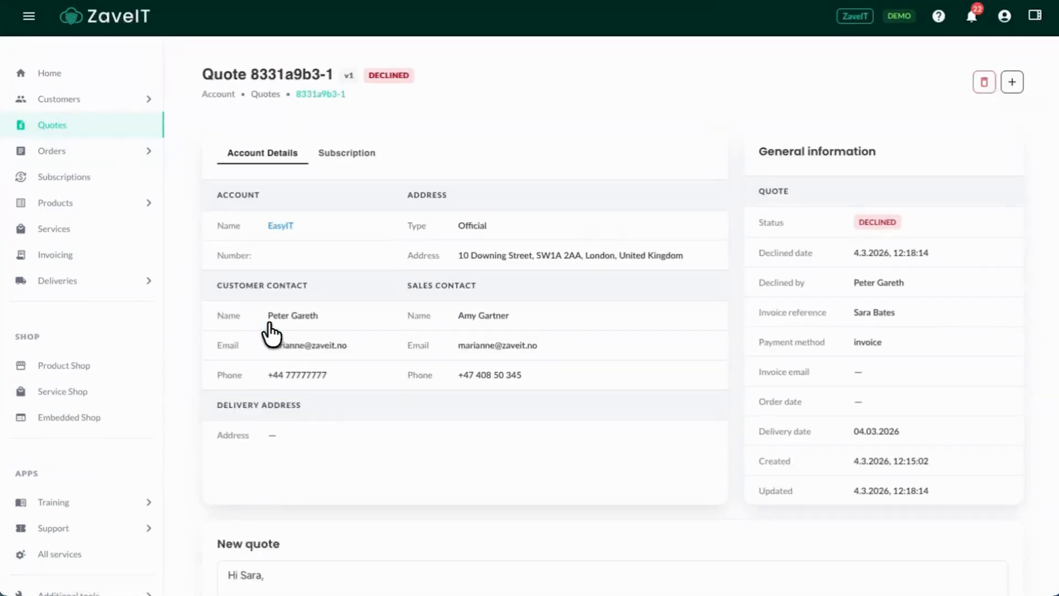
Read the customer note on the declined quote and create a new version of the quote
scroll(464, 289, down, 5)
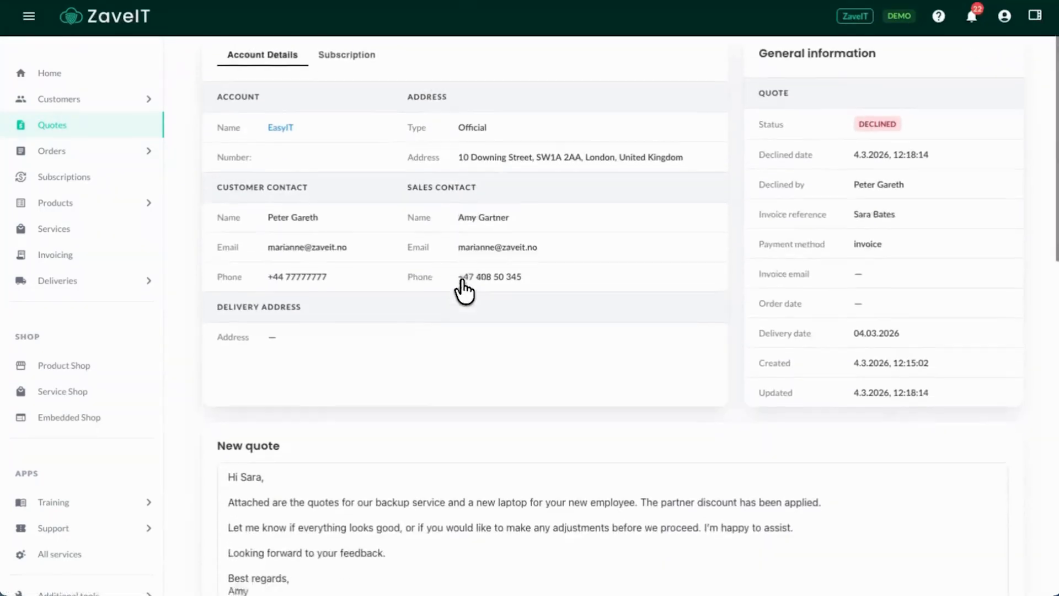
scroll(465, 290, down, 2)
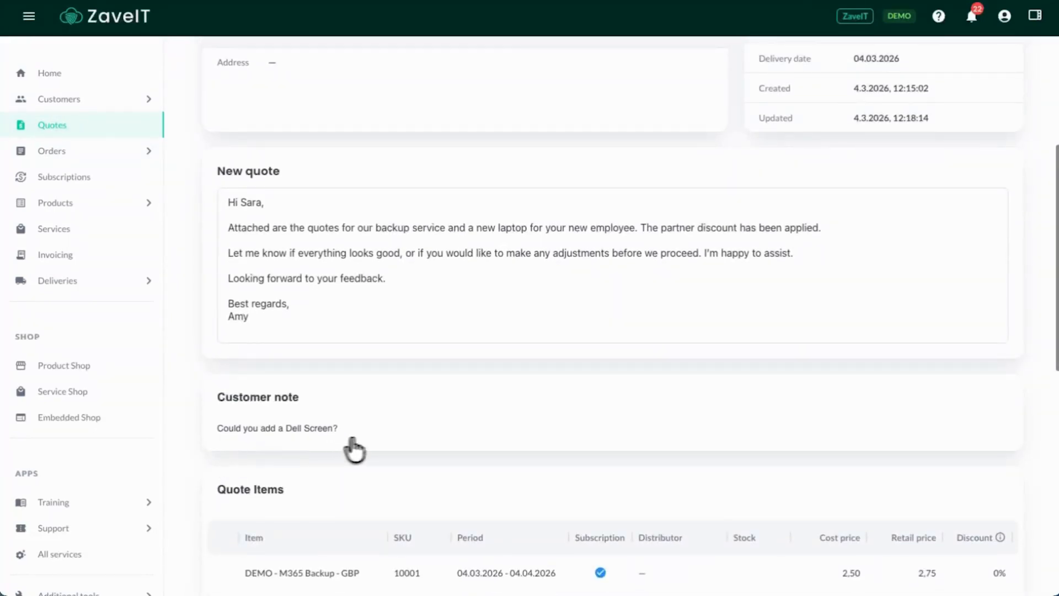
scroll(760, 395, up, 5)
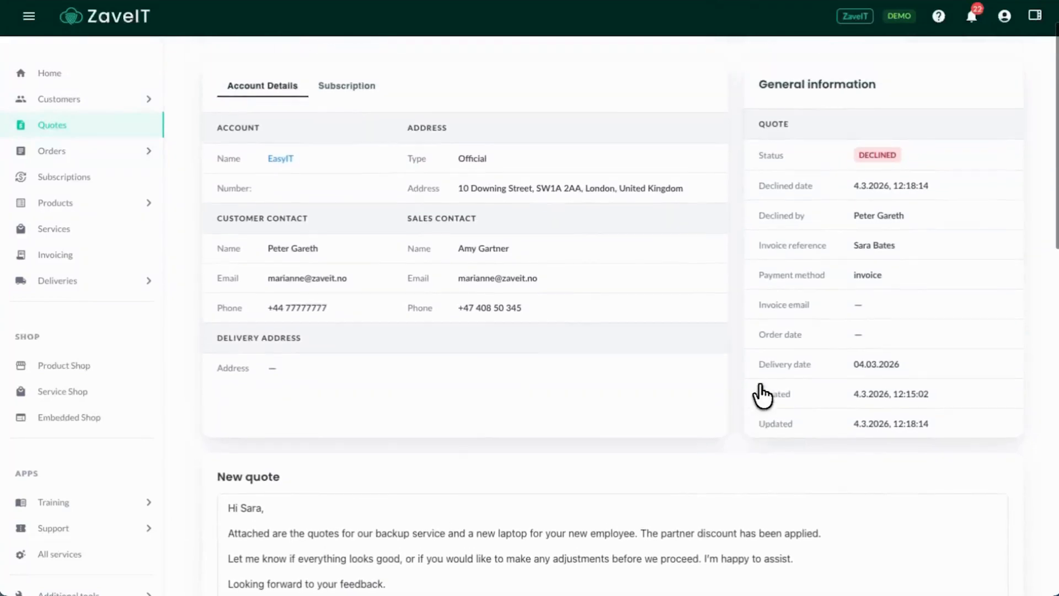
scroll(762, 396, up, 2)
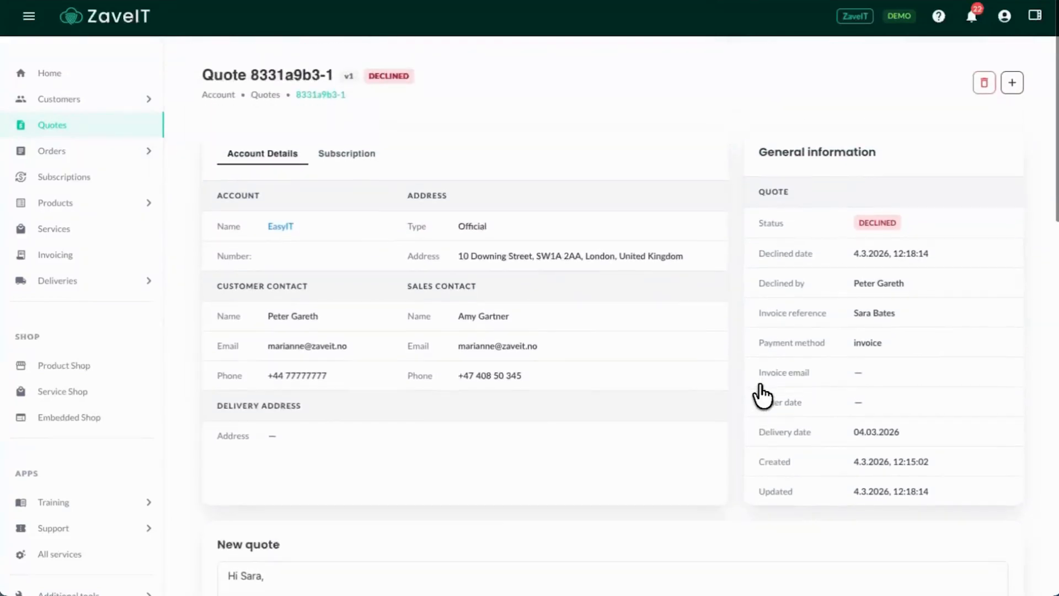
click(1012, 89)
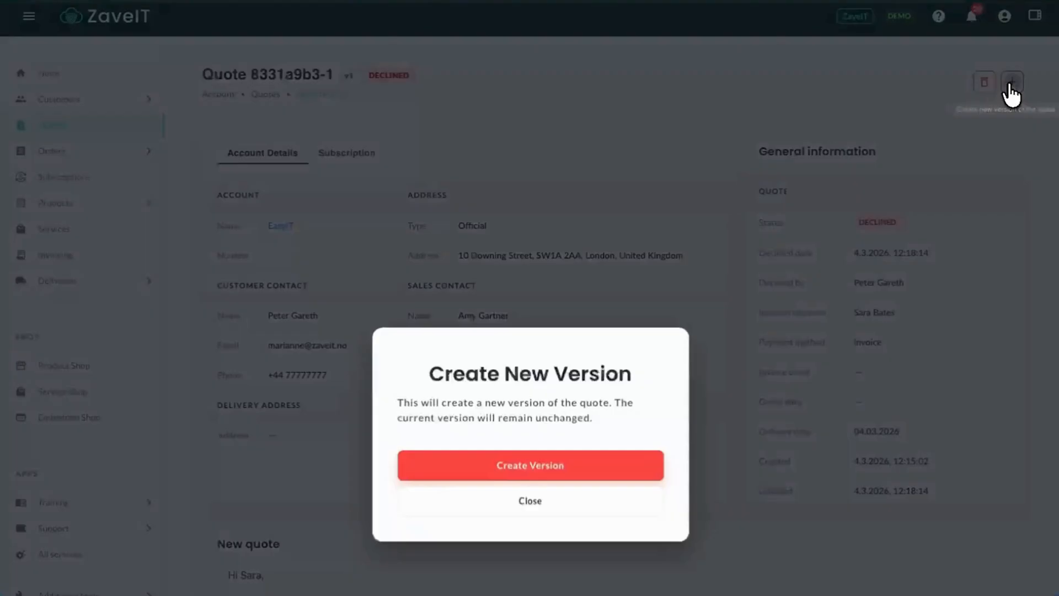
click(585, 329)
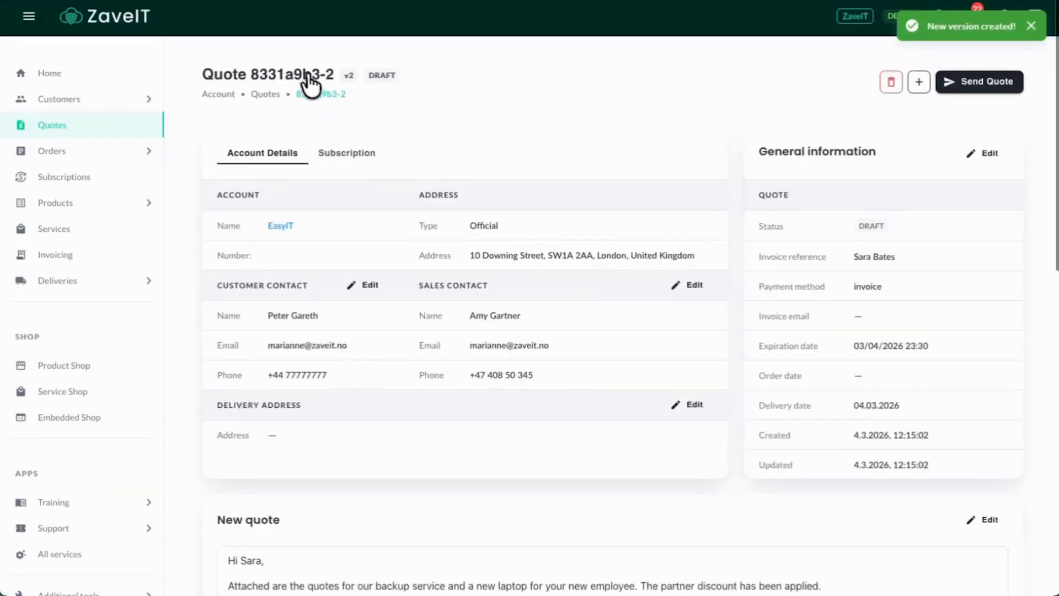
Find the Dell UltraSharp U2723QE in the product catalogue and add it to the quote items of the draft version
scroll(434, 122, down, 8)
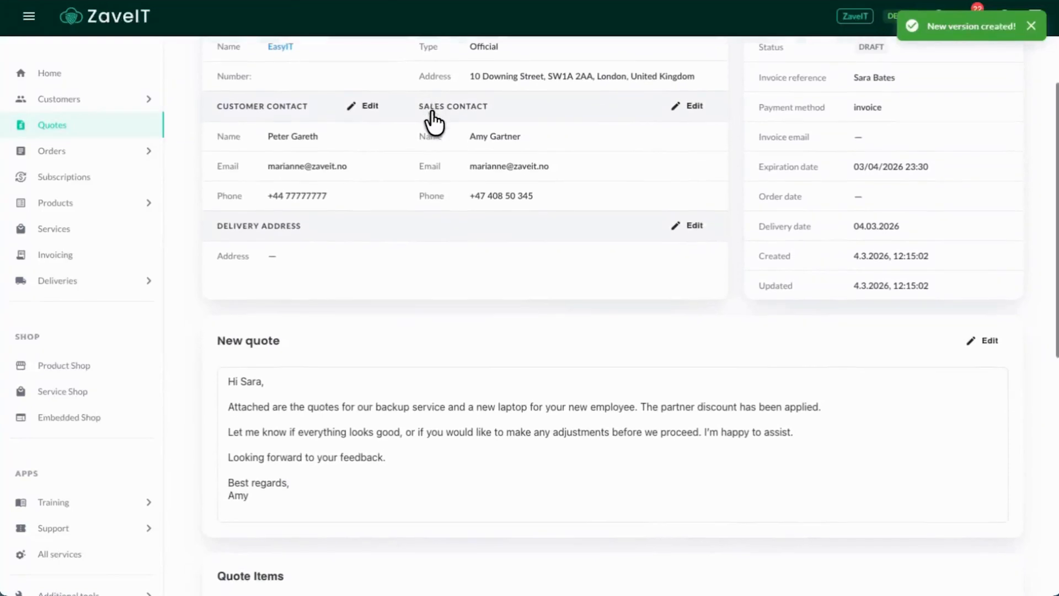
scroll(425, 182, down, 2)
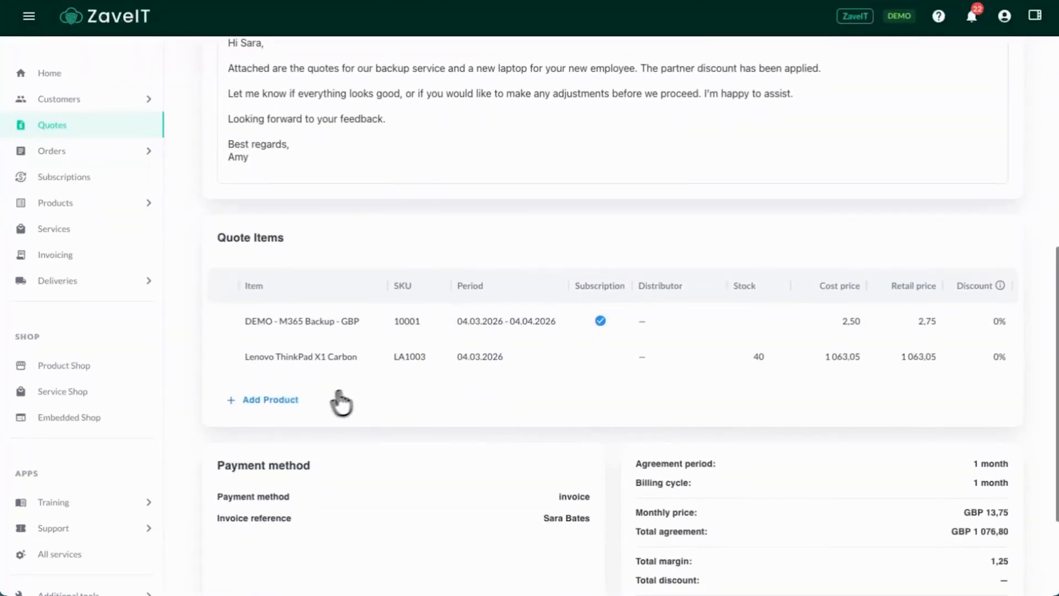
click(276, 402)
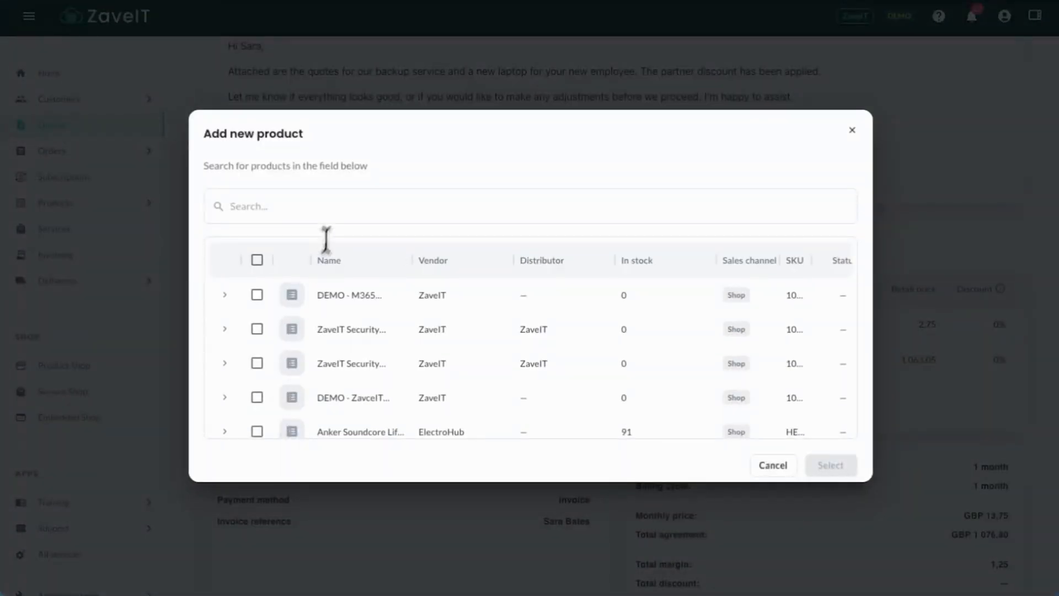
text(Dell)
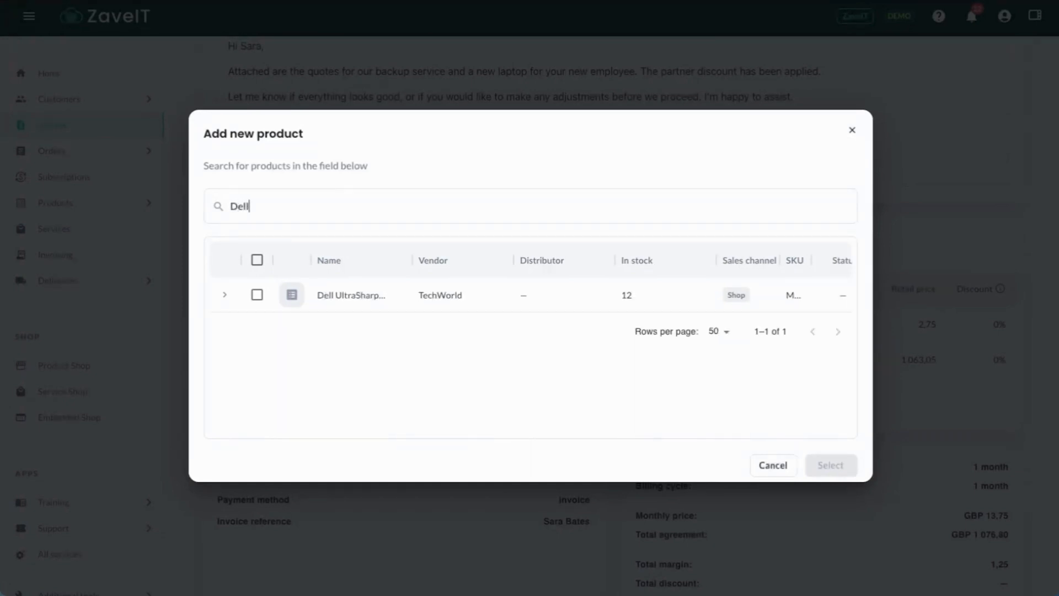
click(257, 295)
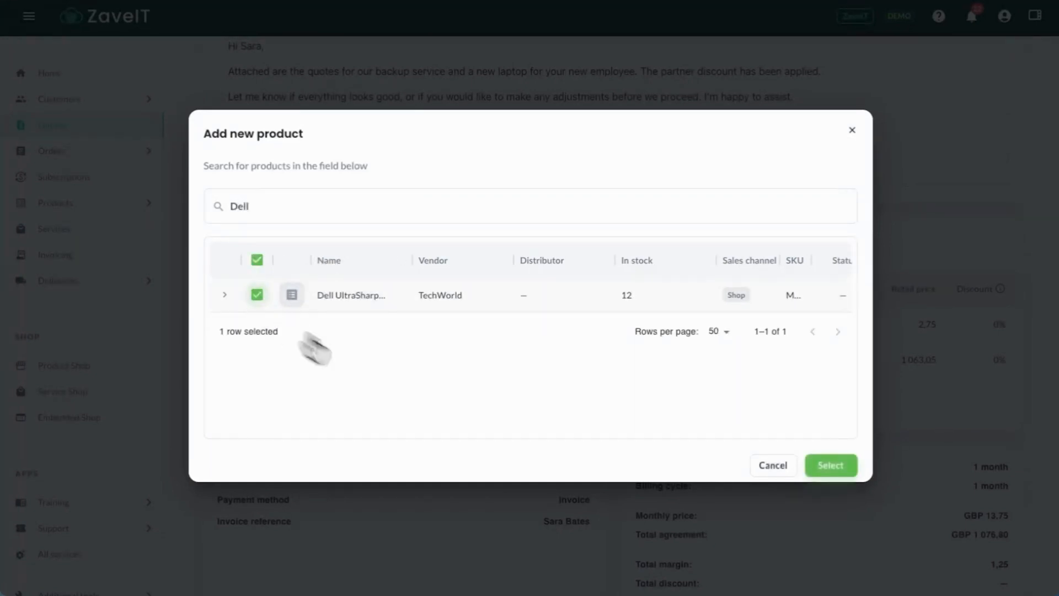
click(821, 466)
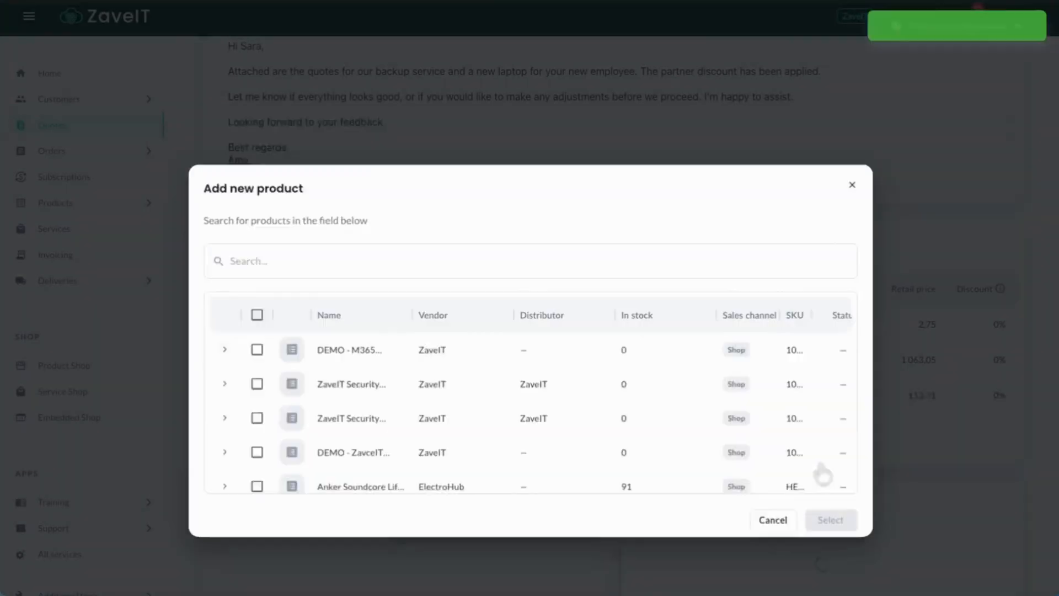
Check the updated quote items and totals, and send the new quote version to the customer
scroll(473, 442, down, 2)
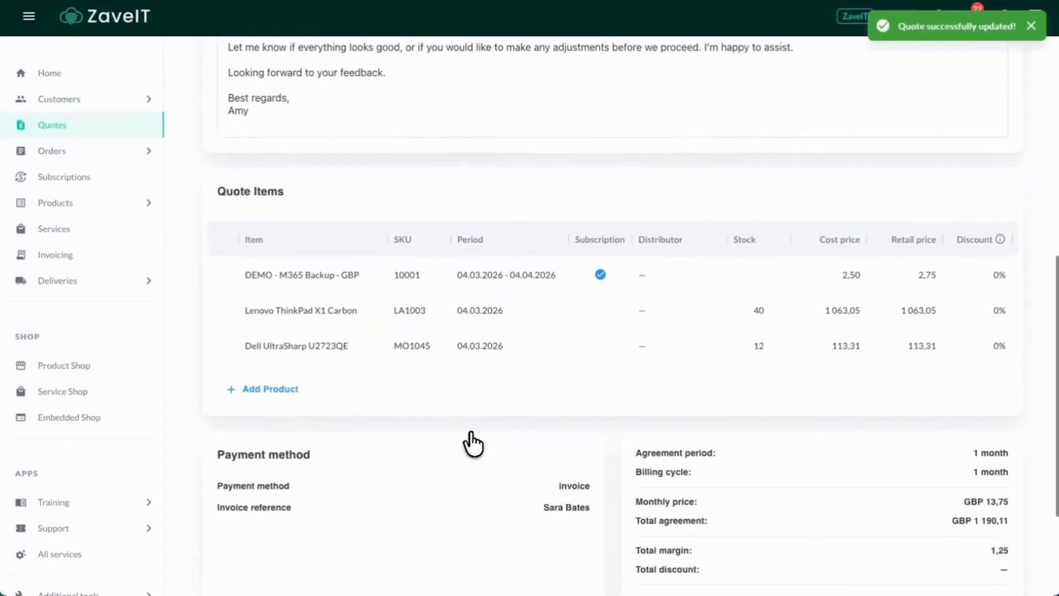
scroll(473, 442, up, 6)
scroll(473, 444, up, 5)
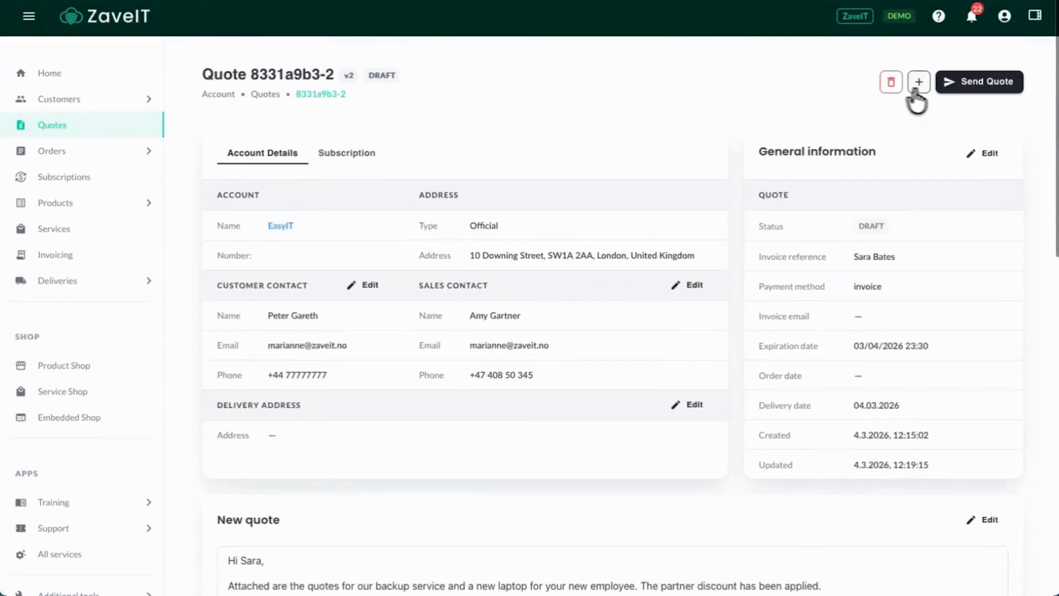
click(987, 91)
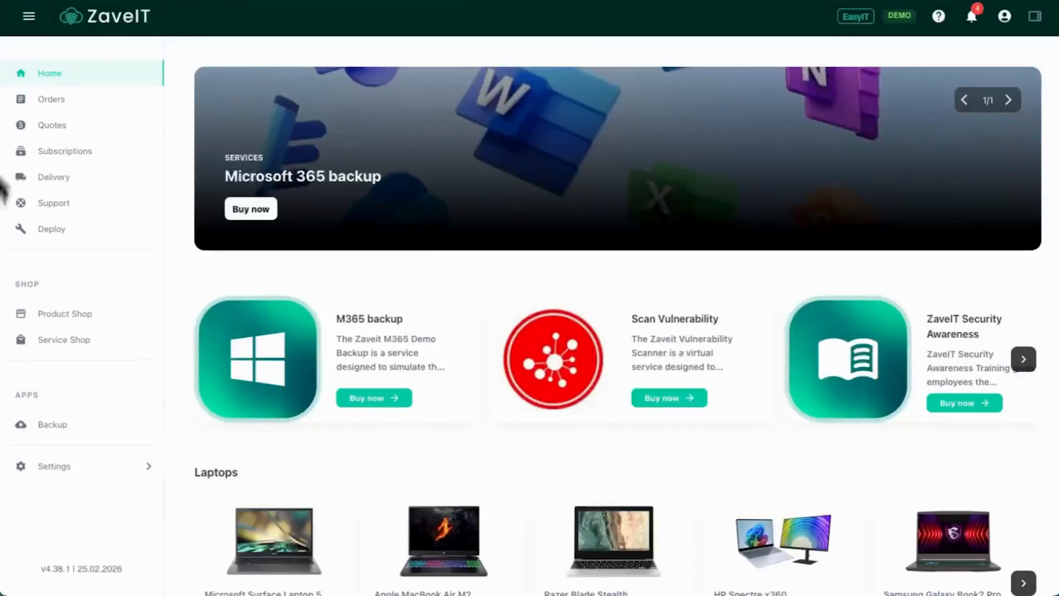
In the EasyIT customer account, check the statuses in the quotes list and open the pending second version of the newest quote
click(56, 126)
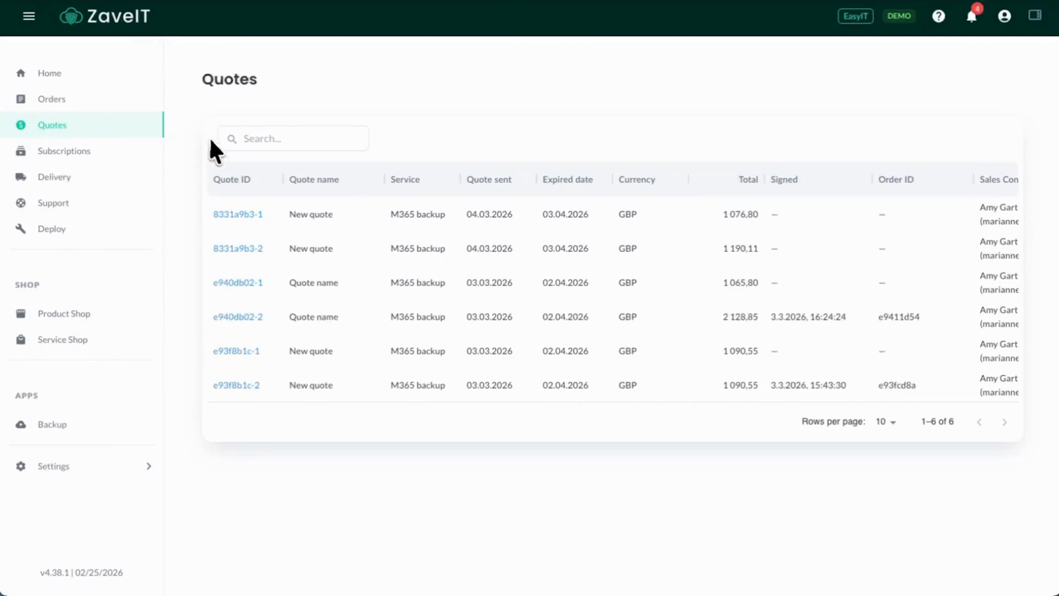
scroll(261, 216, right, 5)
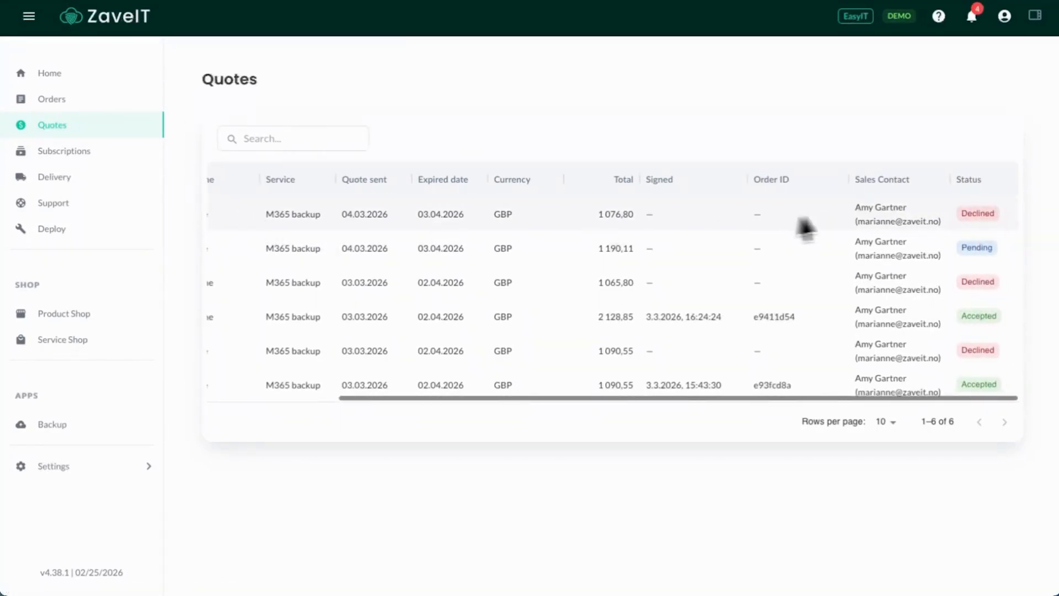
scroll(270, 251, left, 5)
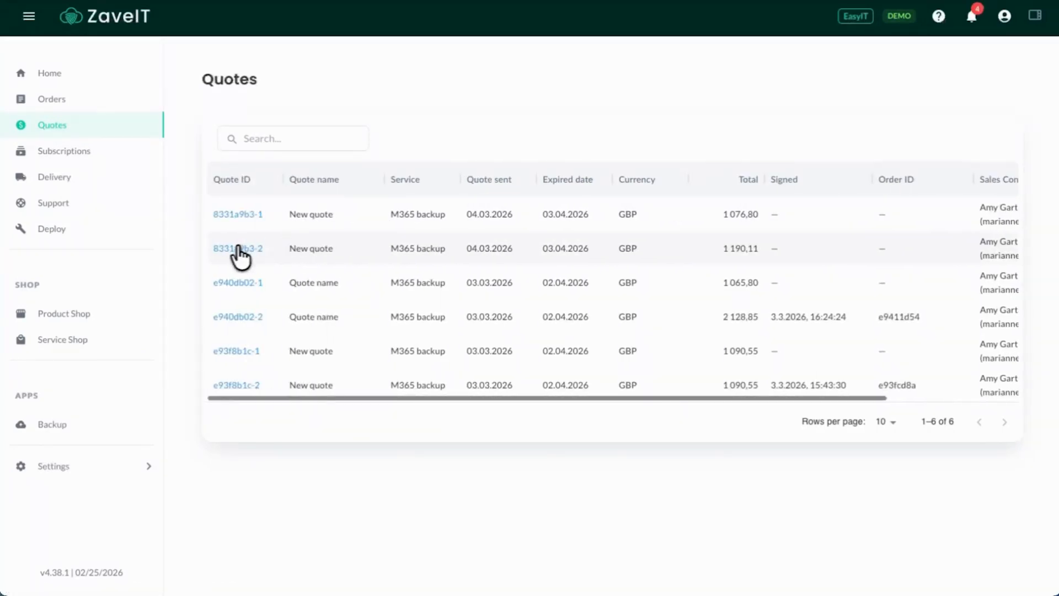
click(236, 252)
Review the revised quotation's product lines and totals, agree to its terms and conditions, and sign and accept it
scroll(505, 142, down, 7)
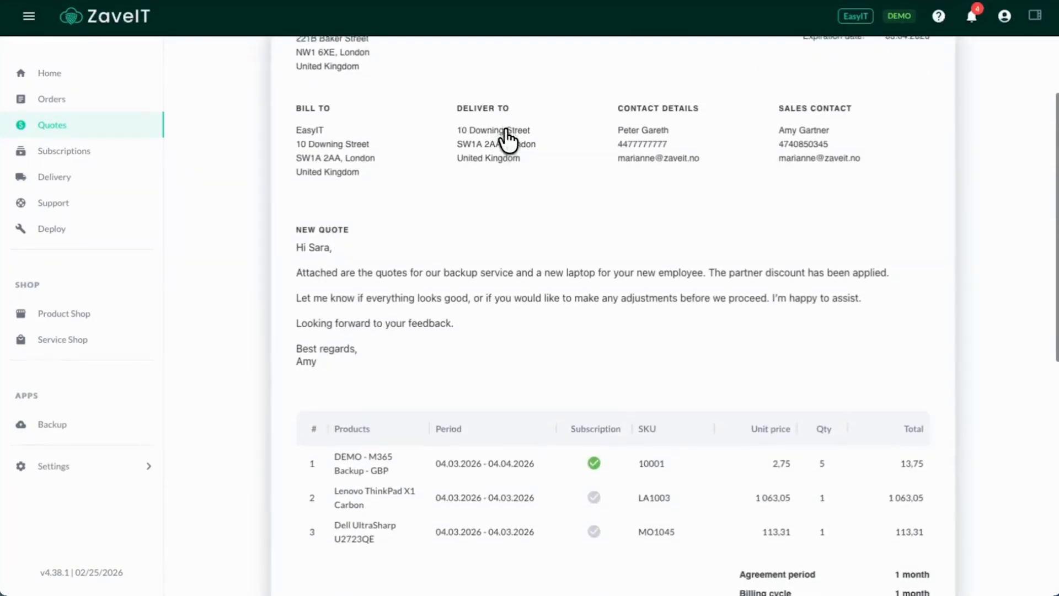
scroll(387, 371, down, 5)
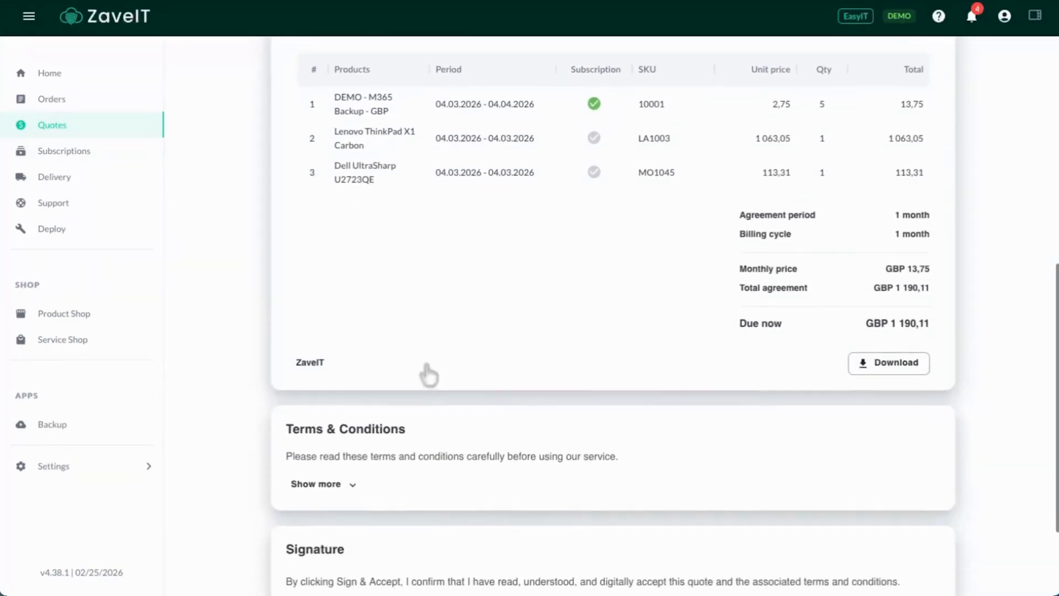
click(294, 539)
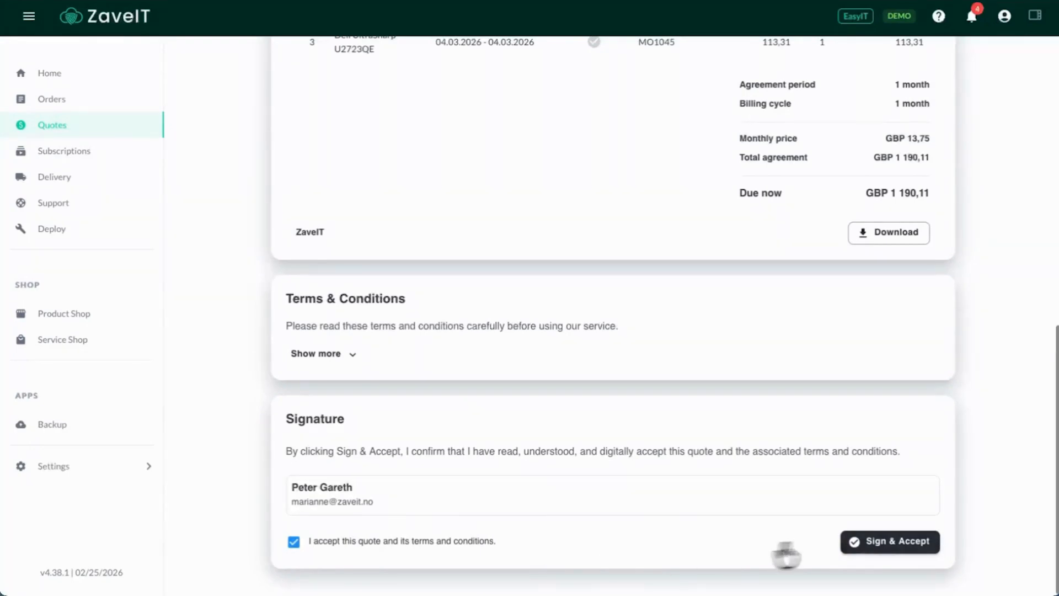
click(899, 541)
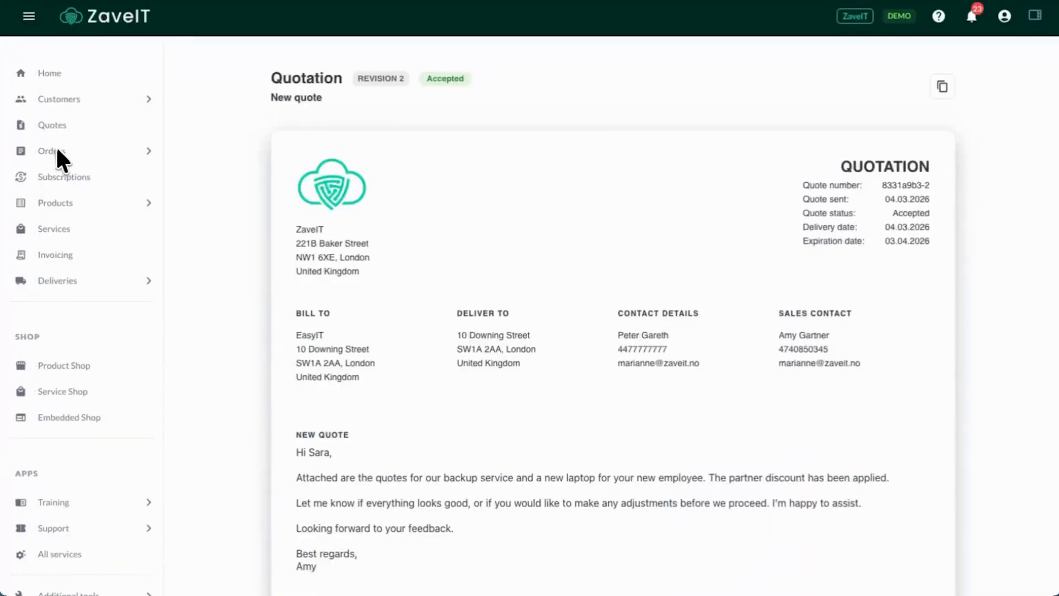
In the ZaveIT provider account, open EasyIT's accepted order from the orders list and look over its details and items
click(60, 149)
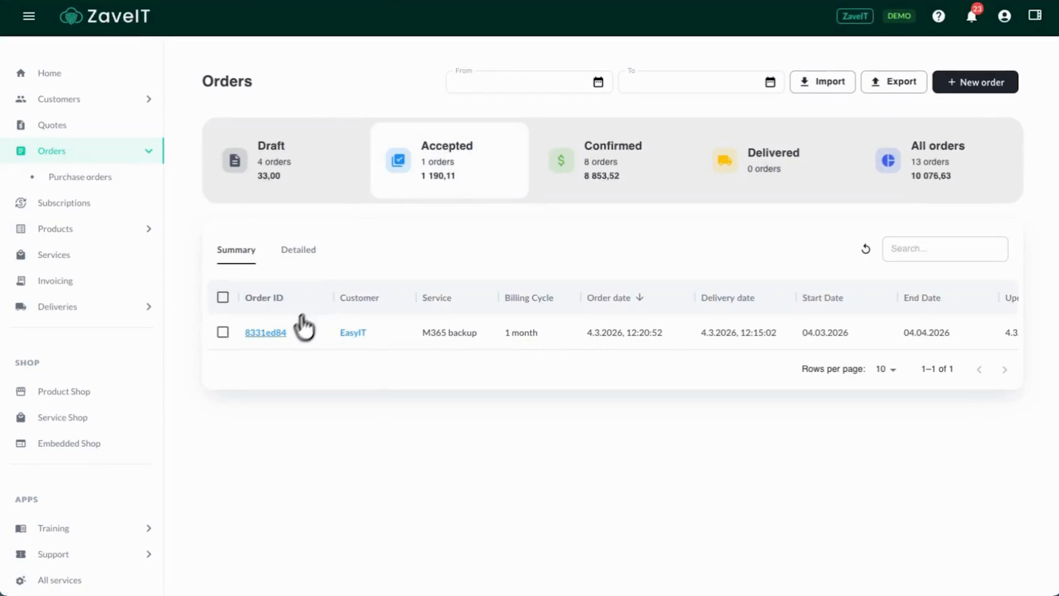
click(269, 333)
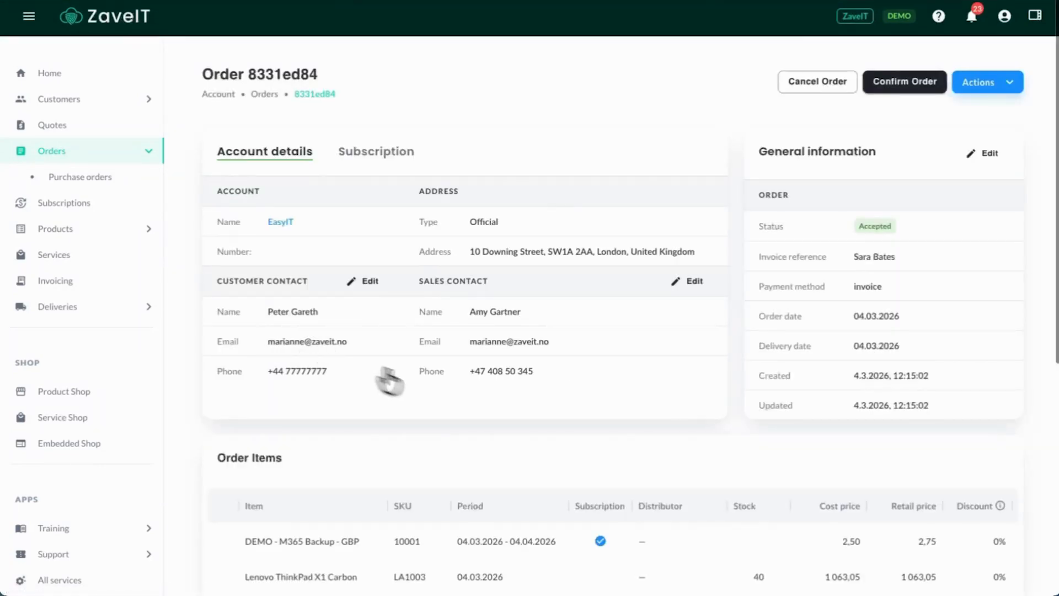
scroll(579, 422, down, 4)
scroll(579, 422, up, 5)
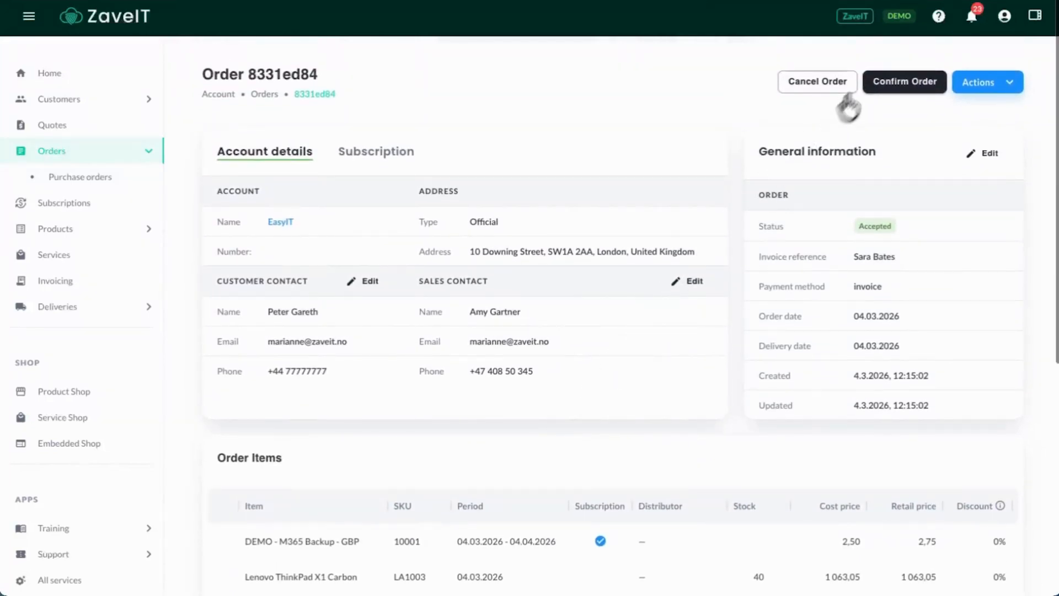
Confirm the EasyIT order and return to the home dashboard
click(905, 87)
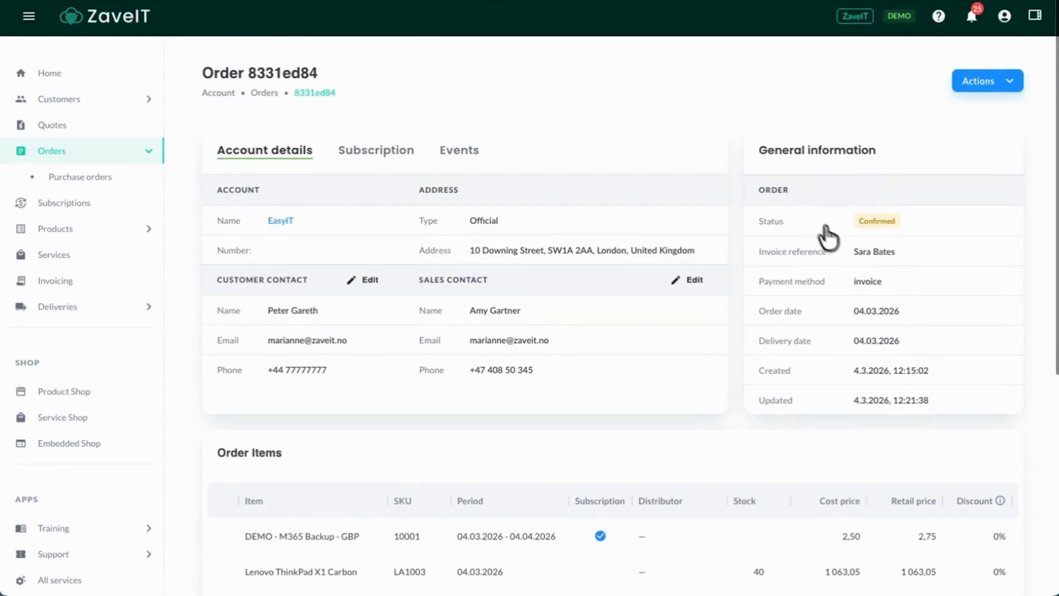
click(51, 75)
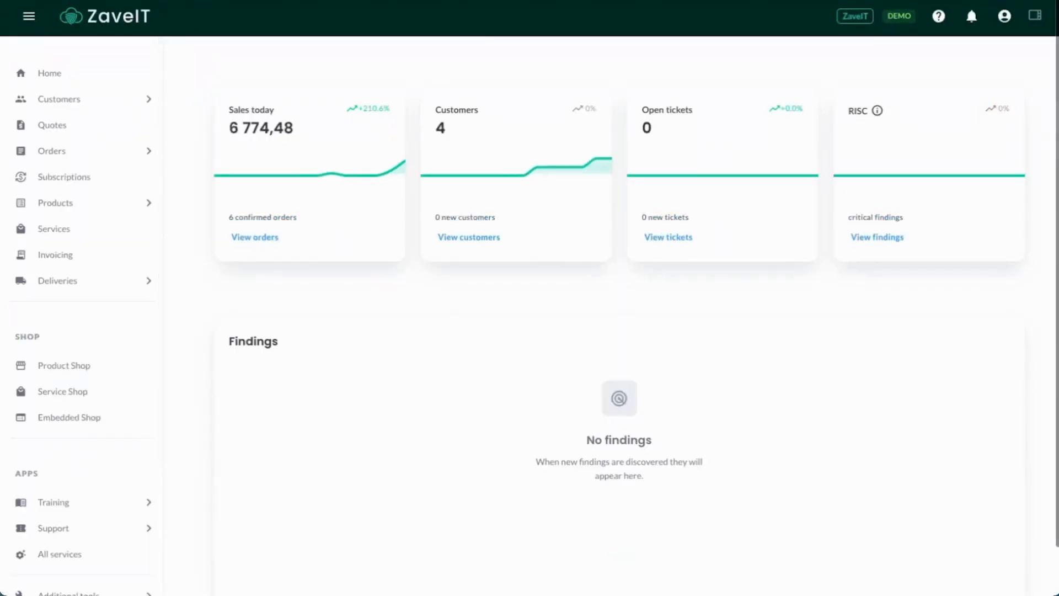